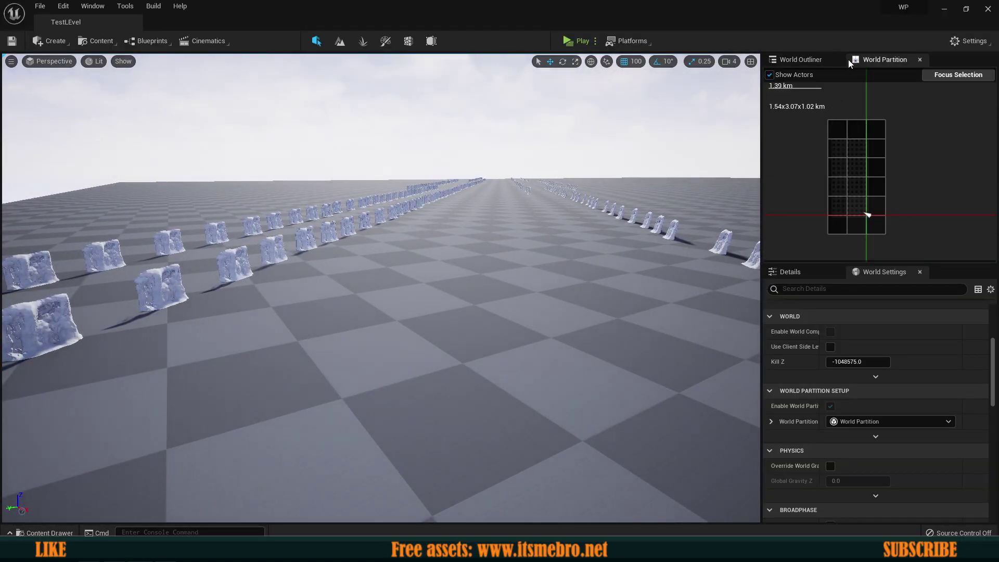
# Examine the World Partition map and play the level, running the character past the rocks to watch the grid cells stream.
pyautogui.scroll(5, 852, 175)
pyautogui.scroll(2, 852, 176)
pyautogui.moveTo(863, 195); pyautogui.dragTo(872, 165, button='right')
pyautogui.scroll(-3, 876, 214)
pyautogui.scroll(-2, 879, 176)
pyautogui.scroll(2, 872, 165)
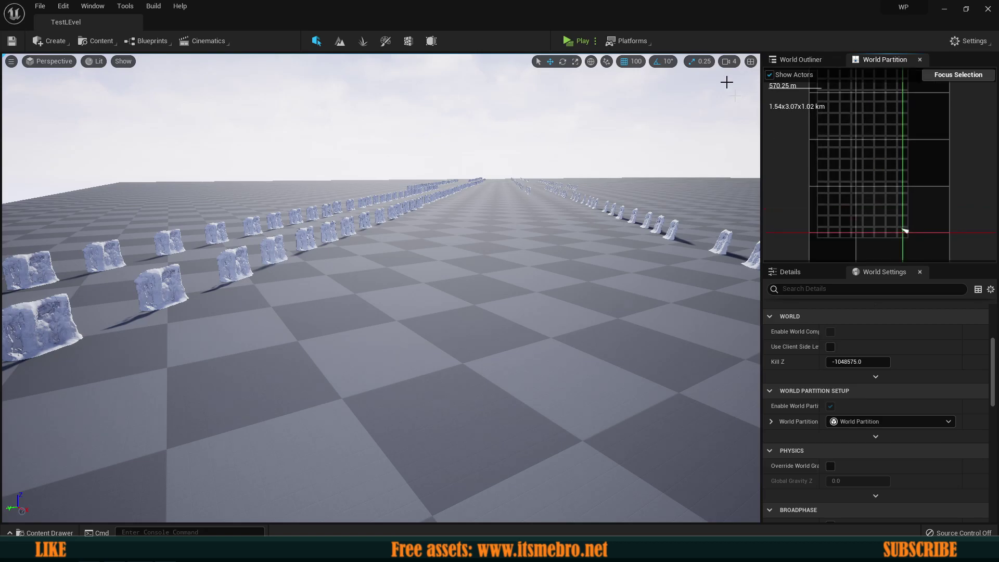
pyautogui.click(576, 40)
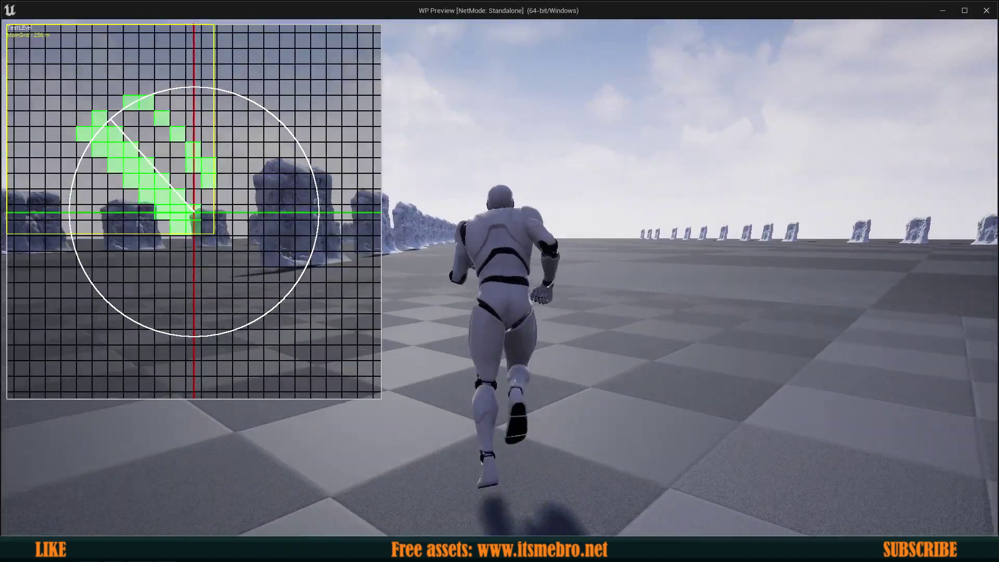
pyautogui.press('w')
pyautogui.press('d')
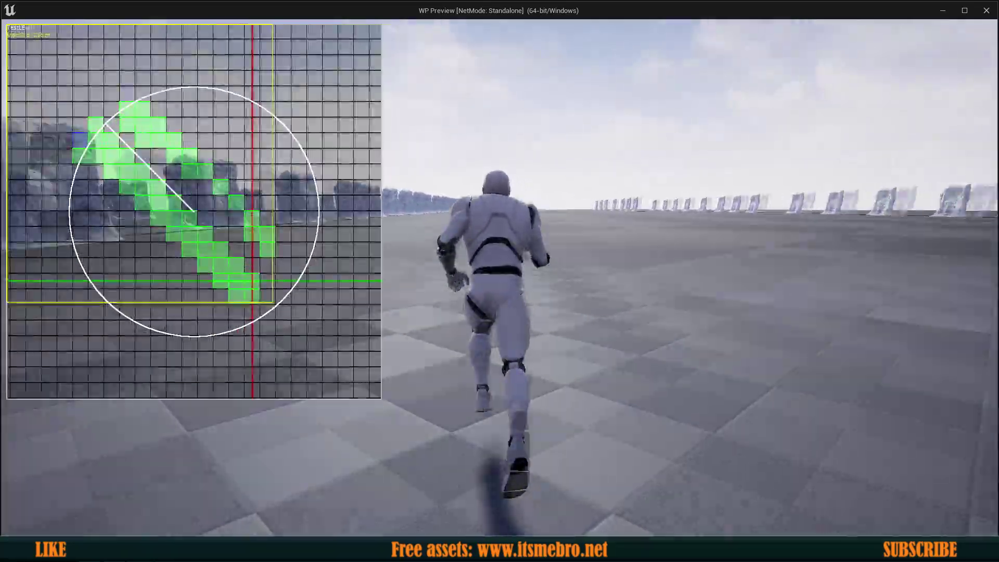
pyautogui.press('d')
pyautogui.press('space')
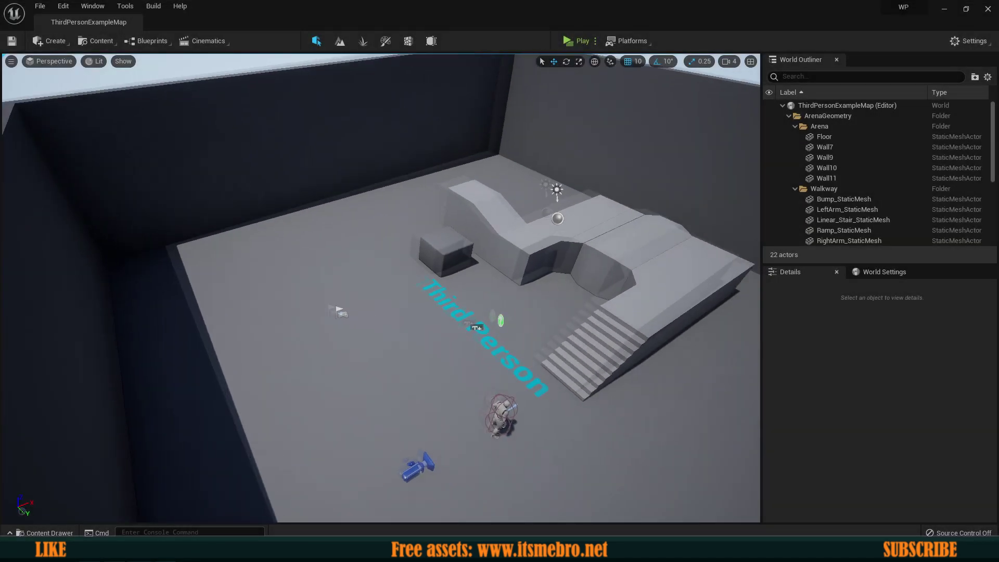
# Examine the World Partition Setup options in the World Settings of ThirdPersonExampleMap.
pyautogui.moveTo(381, 288); pyautogui.dragTo(440, 281, button='right')
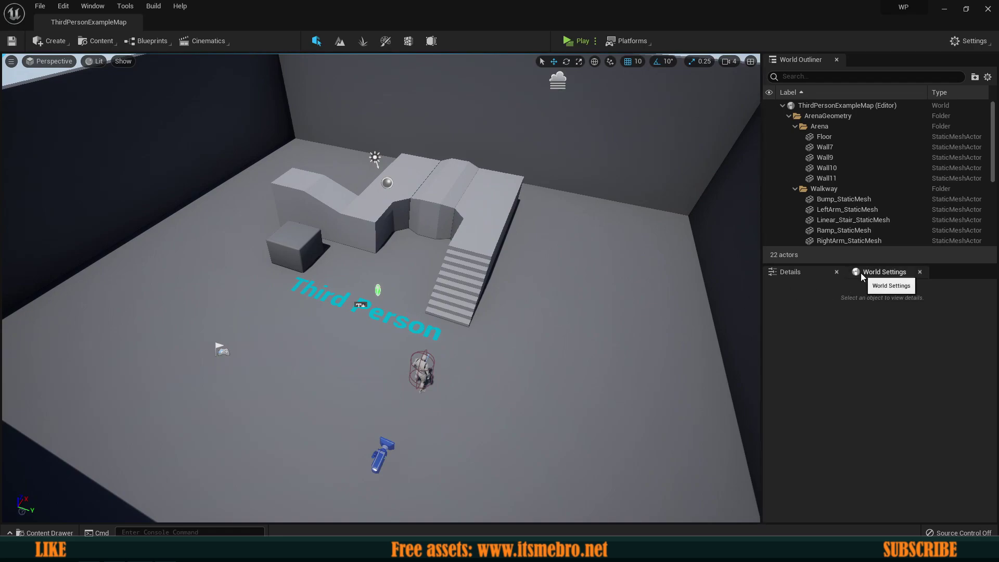
pyautogui.moveTo(583, 325)
pyautogui.mouseDown(button='right')
pyautogui.moveTo(560, 331)
pyautogui.moveTo(583, 324)
pyautogui.mouseUp(button='right')
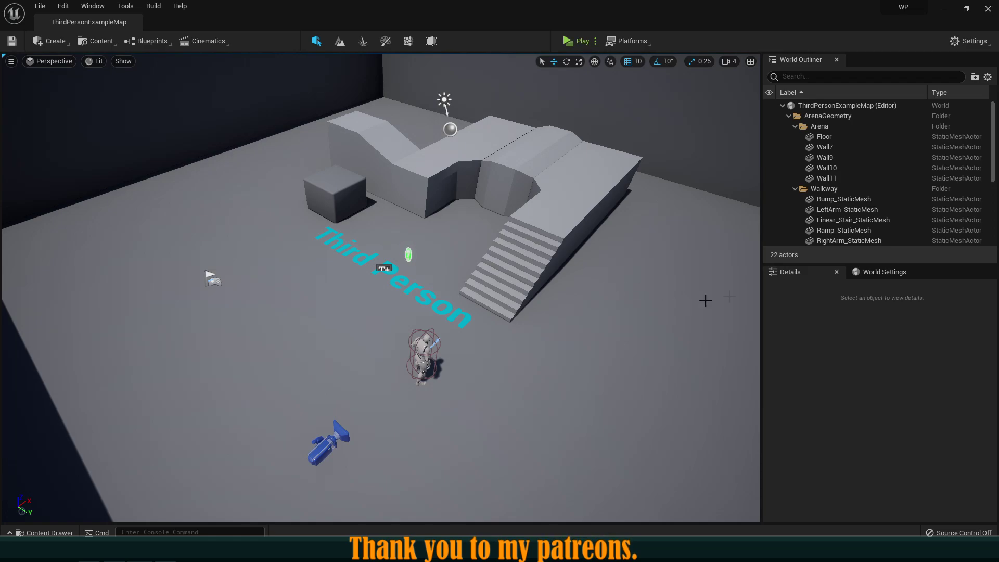
pyautogui.click(884, 272)
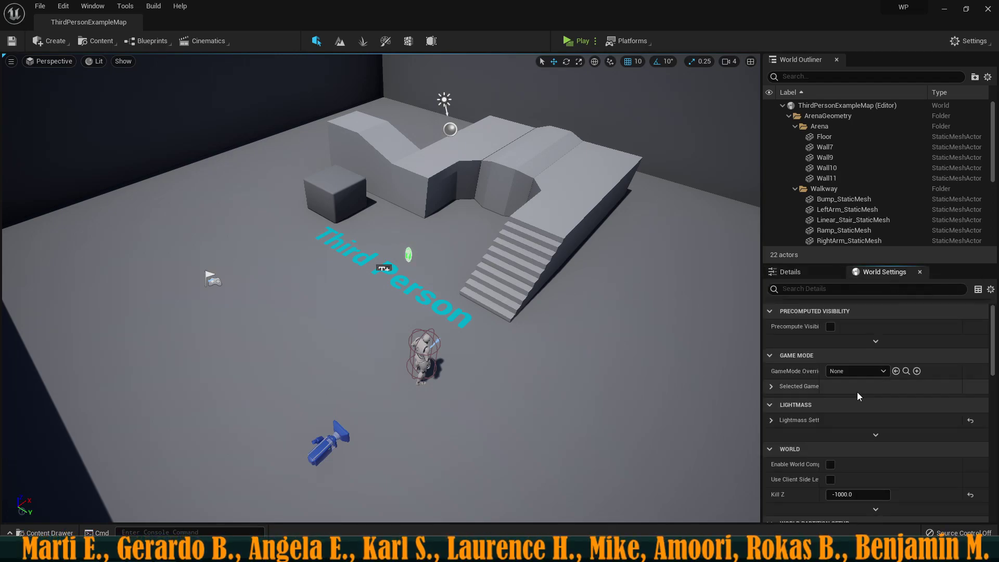
pyautogui.scroll(-5, 858, 396)
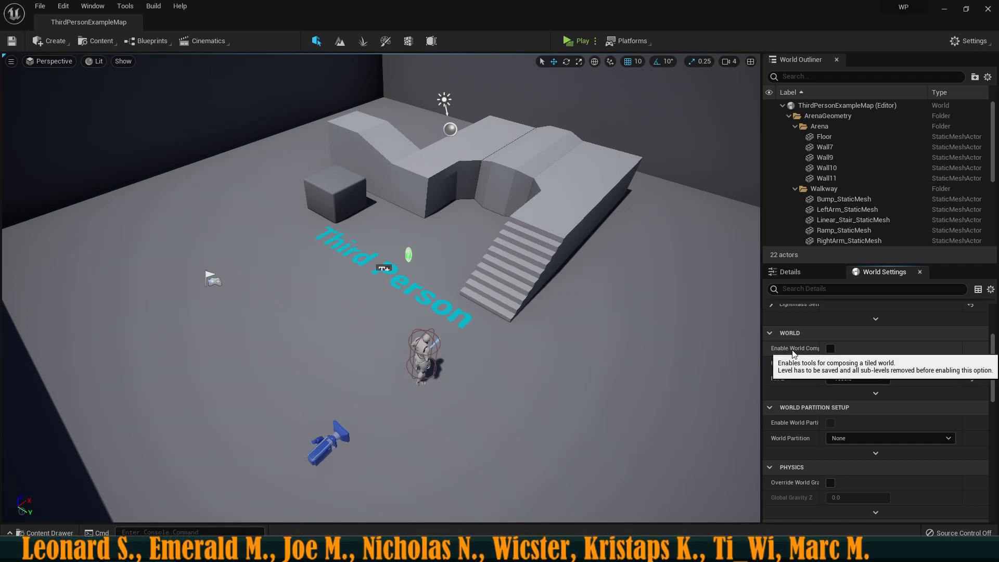
pyautogui.scroll(-1, 803, 379)
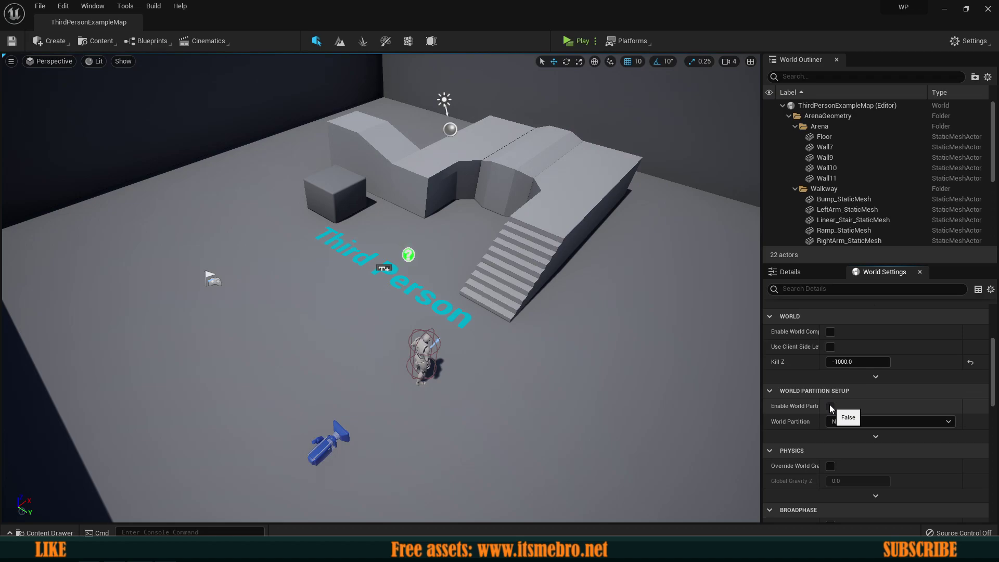
pyautogui.moveTo(625, 359); pyautogui.dragTo(556, 374, button='right')
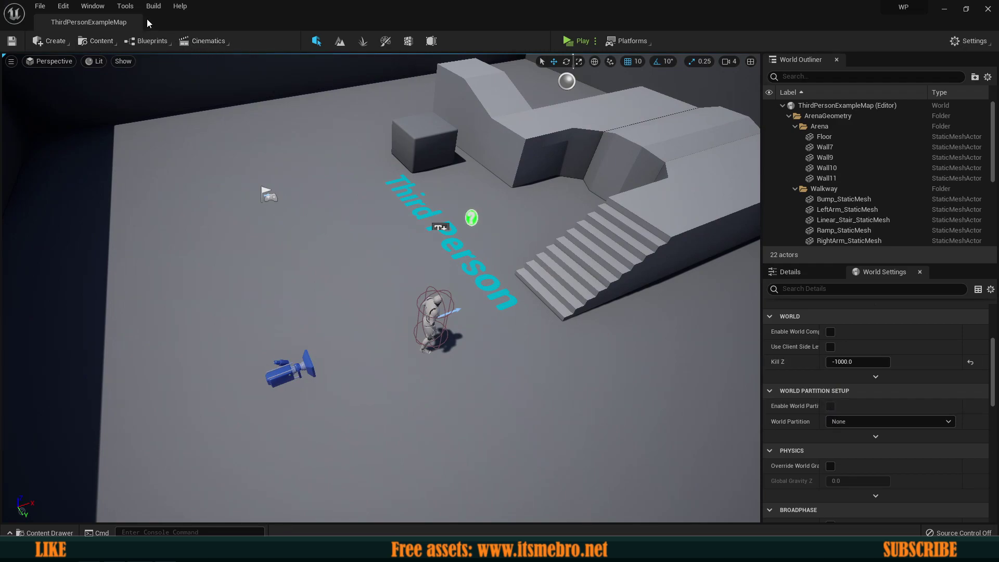
# Enable World Partition in the engine section of the Project Settings and close the settings.
pyautogui.click(130, 7)
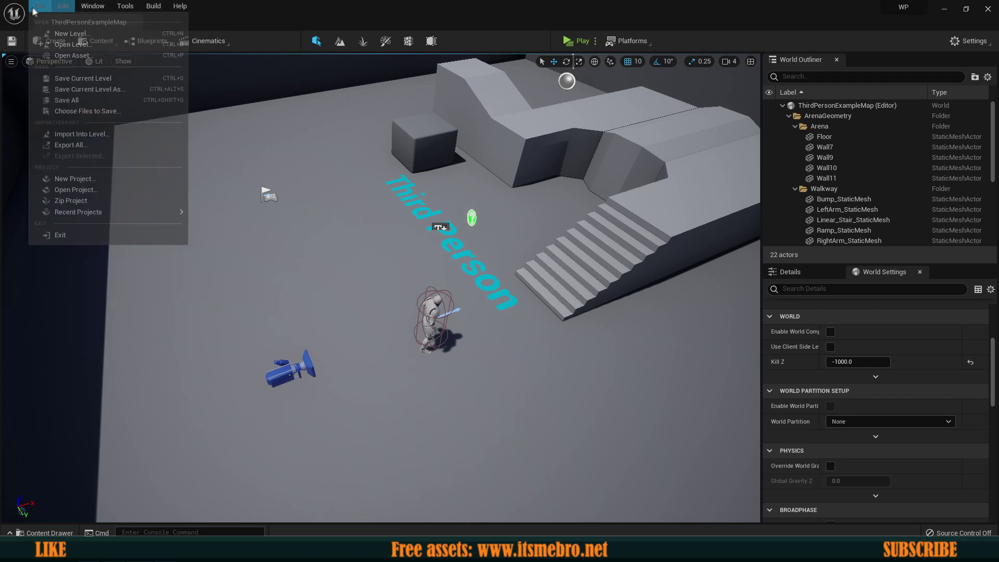
pyautogui.moveTo(62, 6)
pyautogui.click(109, 162)
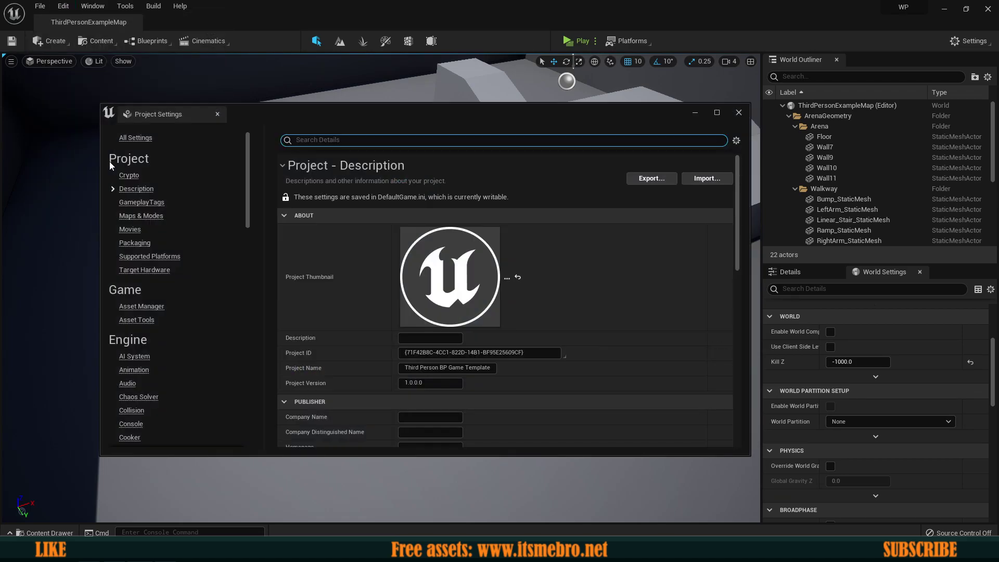
pyautogui.scroll(-1, 167, 249)
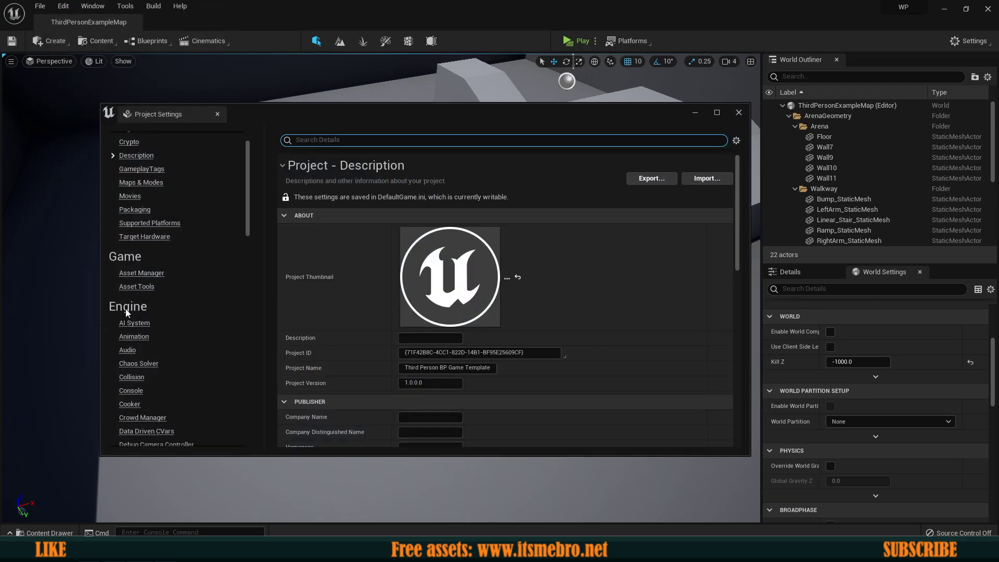
pyautogui.scroll(-12, 126, 308)
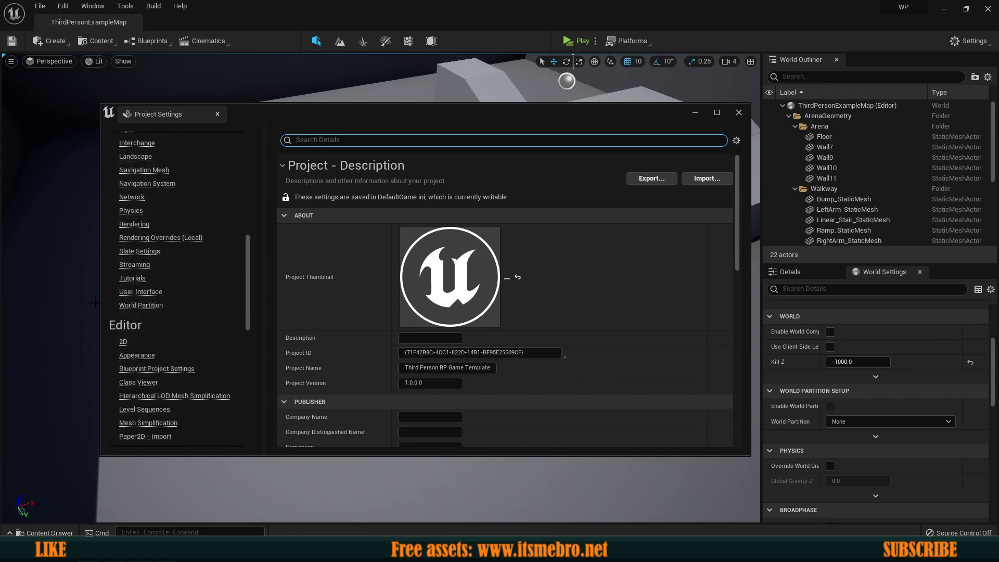
pyautogui.click(139, 307)
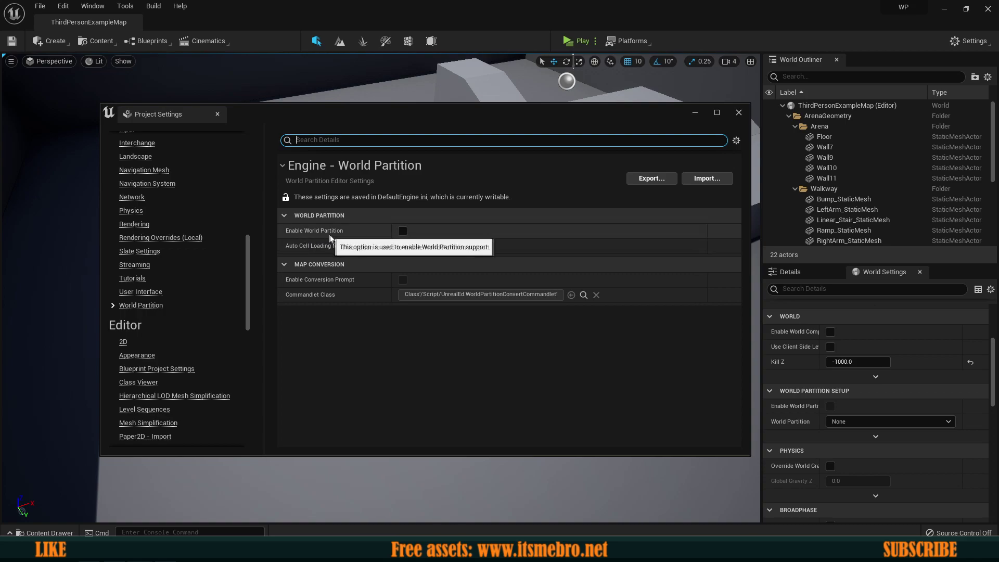
pyautogui.click(401, 231)
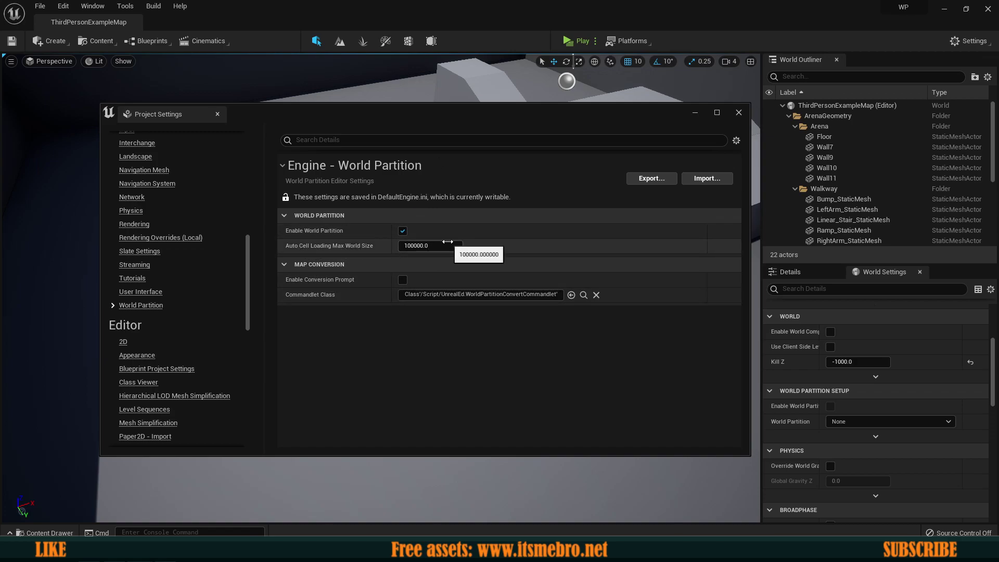
pyautogui.click(740, 114)
# Create a new level from the Default template.
pyautogui.moveTo(515, 326); pyautogui.dragTo(539, 306, button='right')
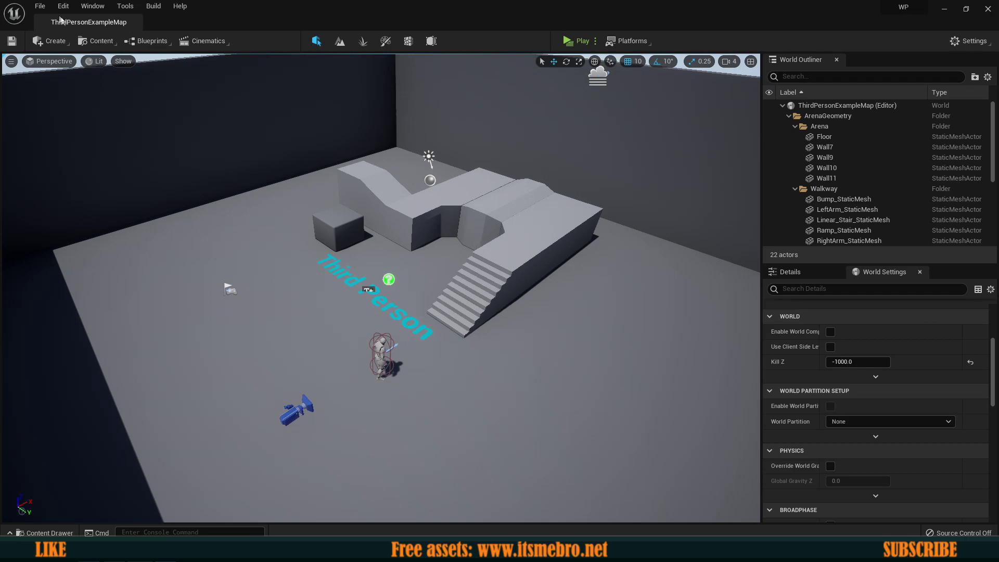
pyautogui.click(40, 6)
pyautogui.click(70, 43)
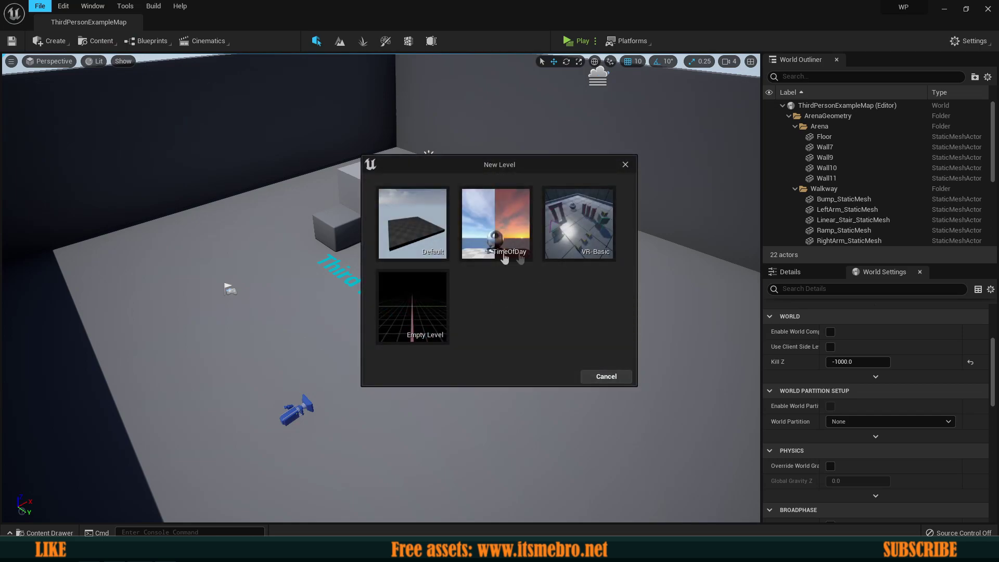
pyautogui.click(416, 245)
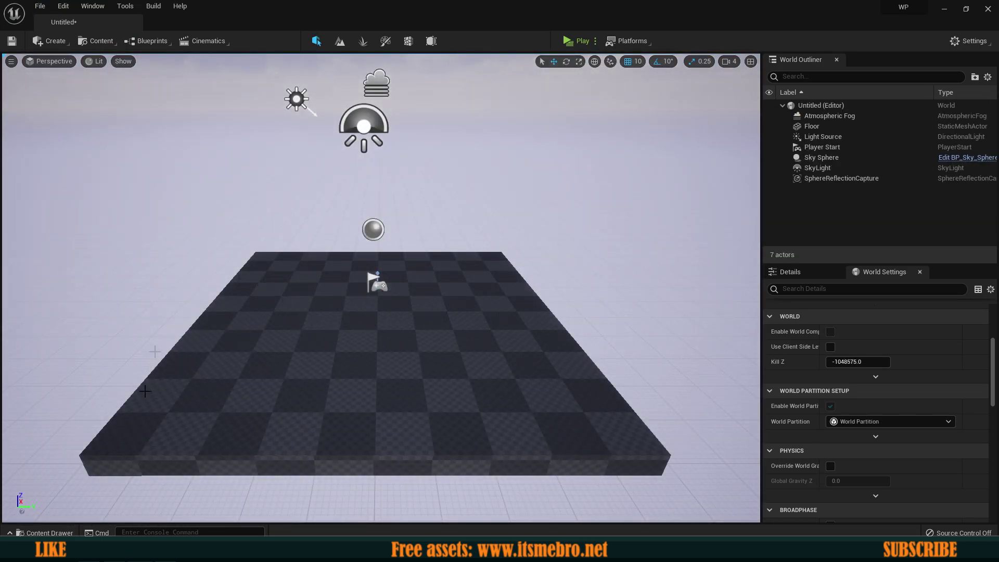
# Save the new level as TestLEvel in the project's root Content folder.
pyautogui.click(40, 6)
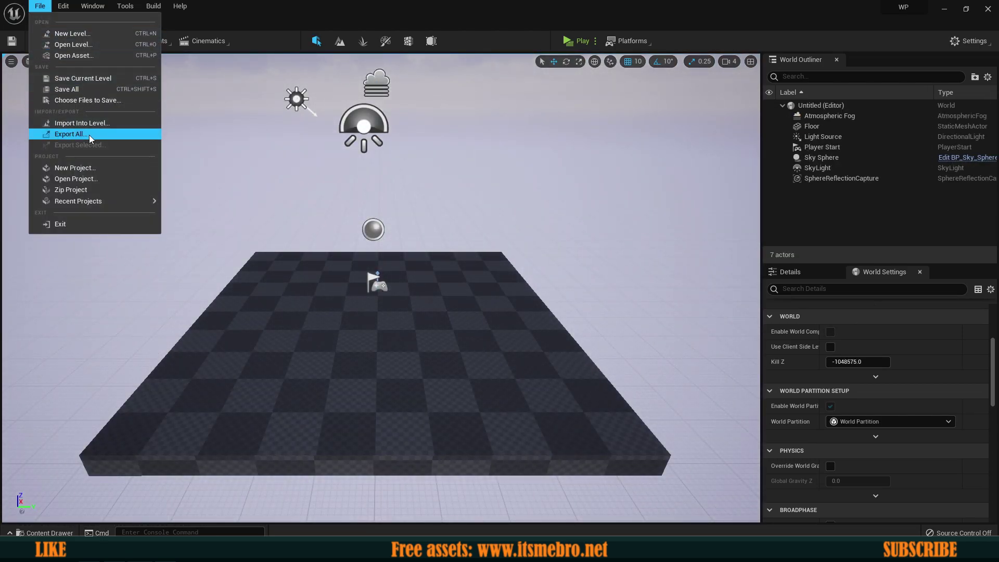
pyautogui.click(79, 92)
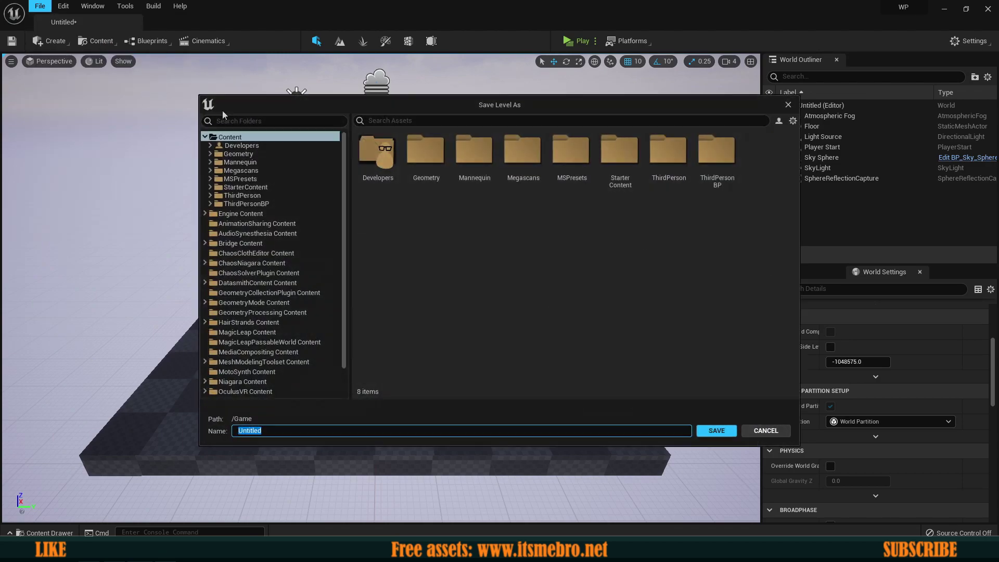
pyautogui.rightClick(510, 255)
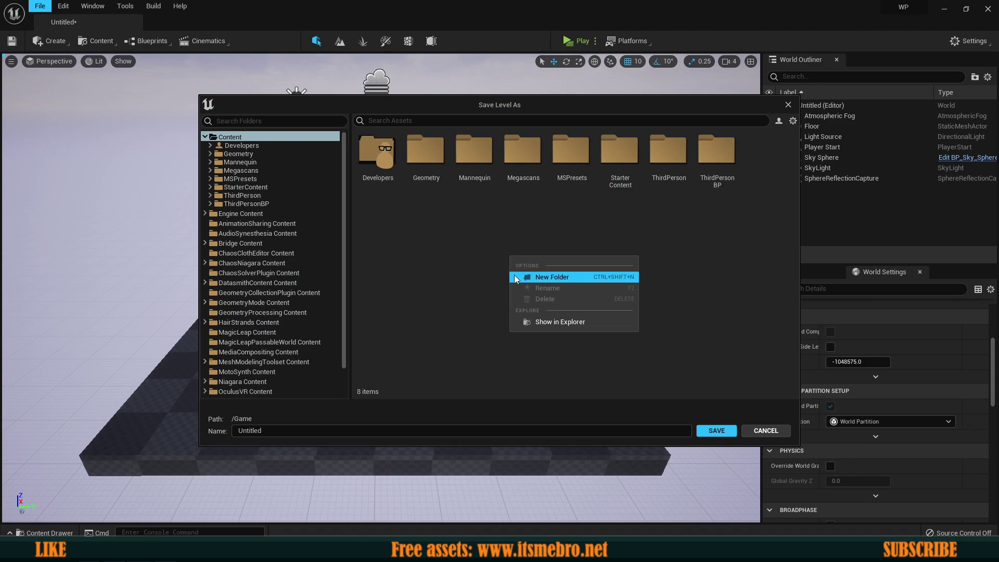
pyautogui.click(463, 354)
pyautogui.click(311, 430)
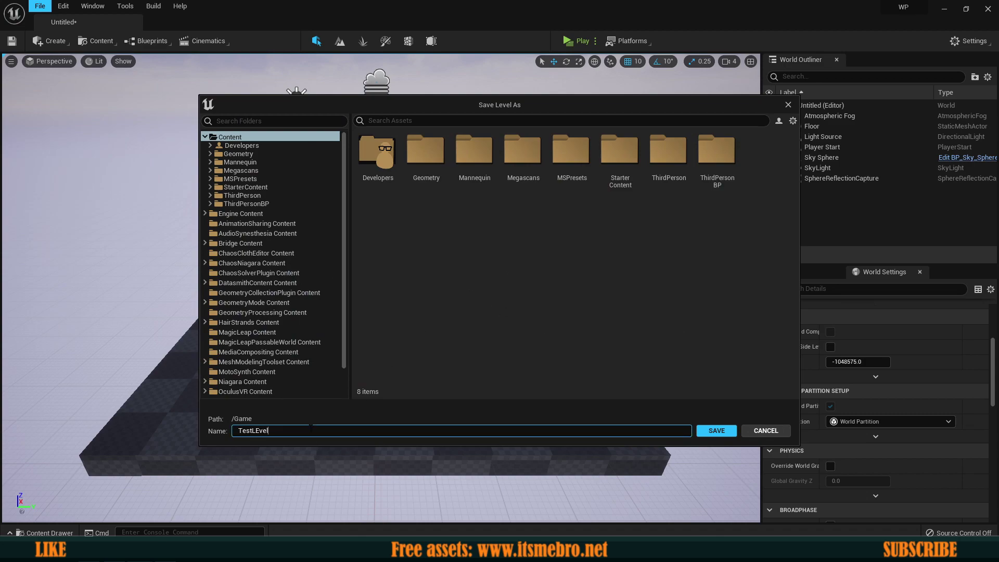
pyautogui.click(709, 431)
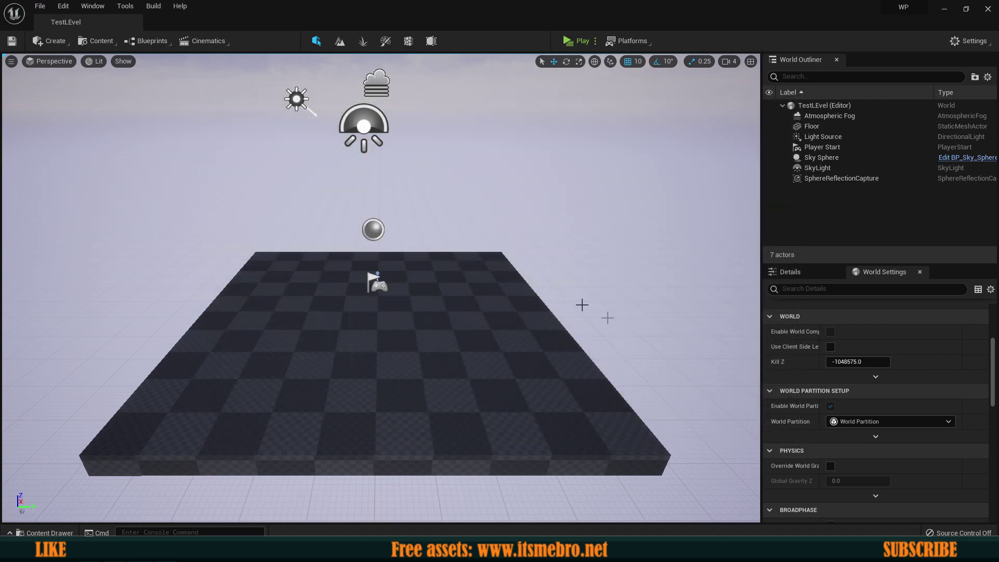
# Check the advanced World Partition Setup options in the new level's World Settings and collapse them again.
pyautogui.moveTo(582, 305); pyautogui.dragTo(614, 320, button='right')
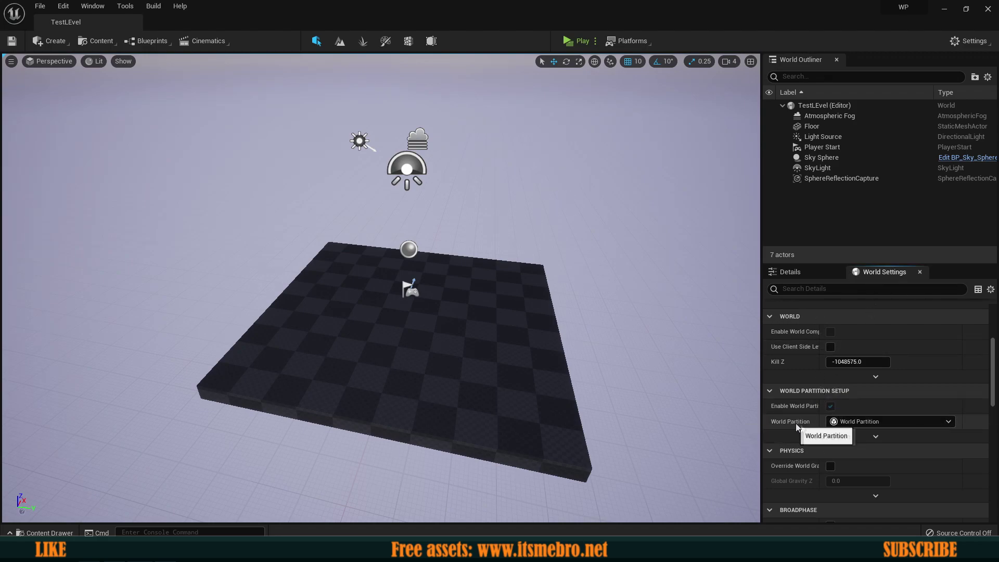
pyautogui.click(877, 437)
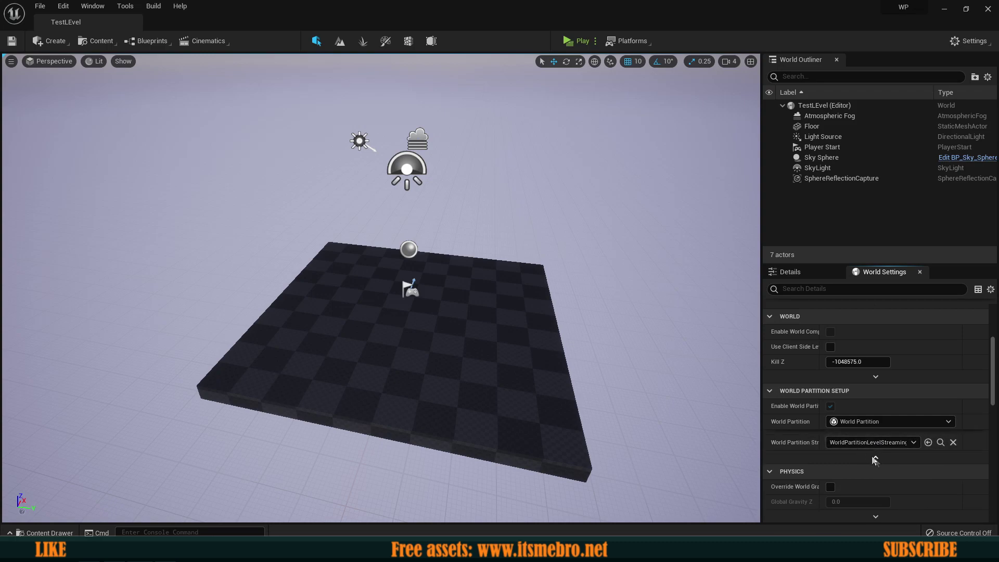
pyautogui.click(875, 458)
pyautogui.moveTo(553, 346)
pyautogui.mouseDown(button='right')
pyautogui.moveTo(541, 346)
pyautogui.moveTo(565, 345)
pyautogui.moveTo(553, 345)
pyautogui.mouseUp(button='right')
pyautogui.press('s')
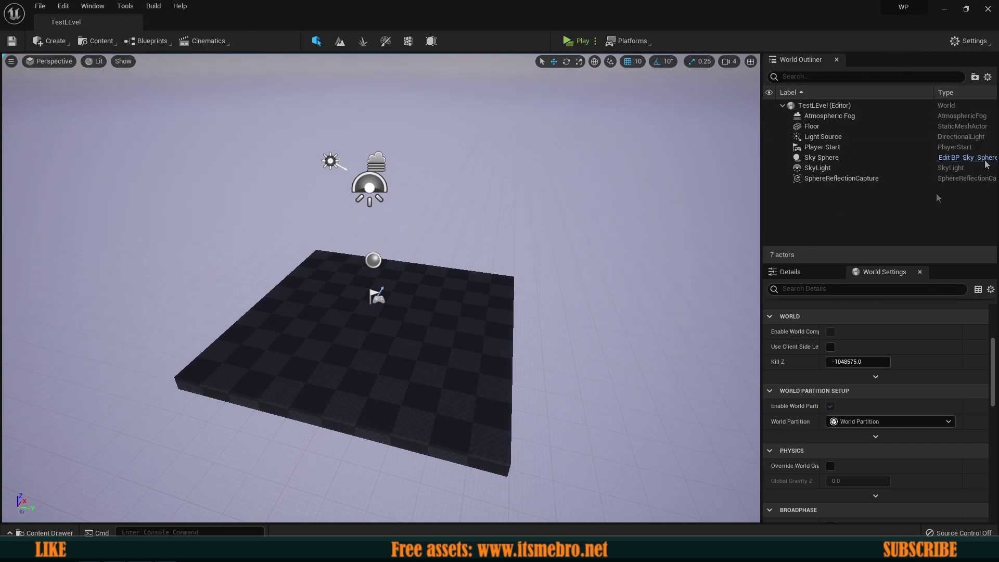
# Open the World Partition map and frame the whole grid in it.
pyautogui.click(128, 10)
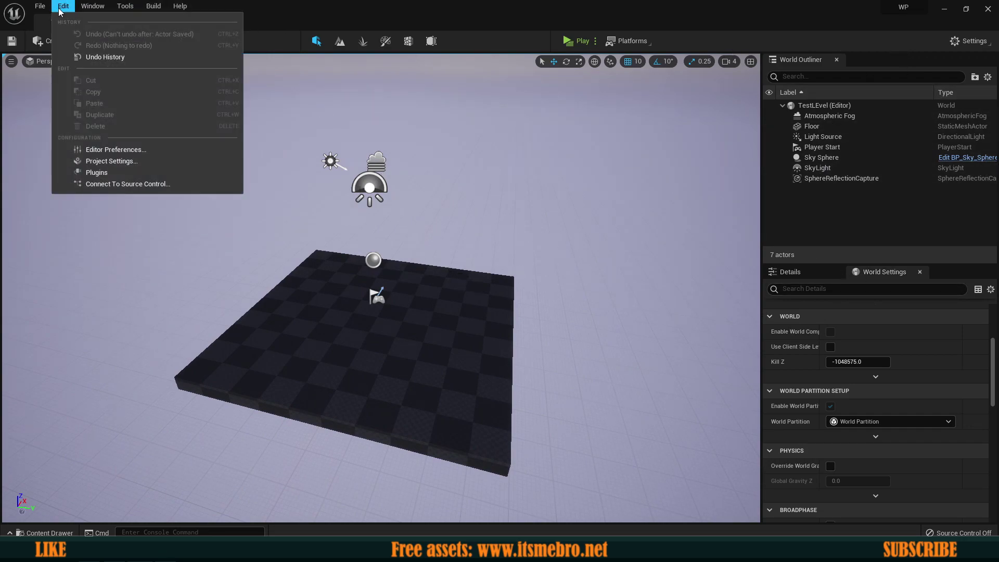
pyautogui.moveTo(93, 10)
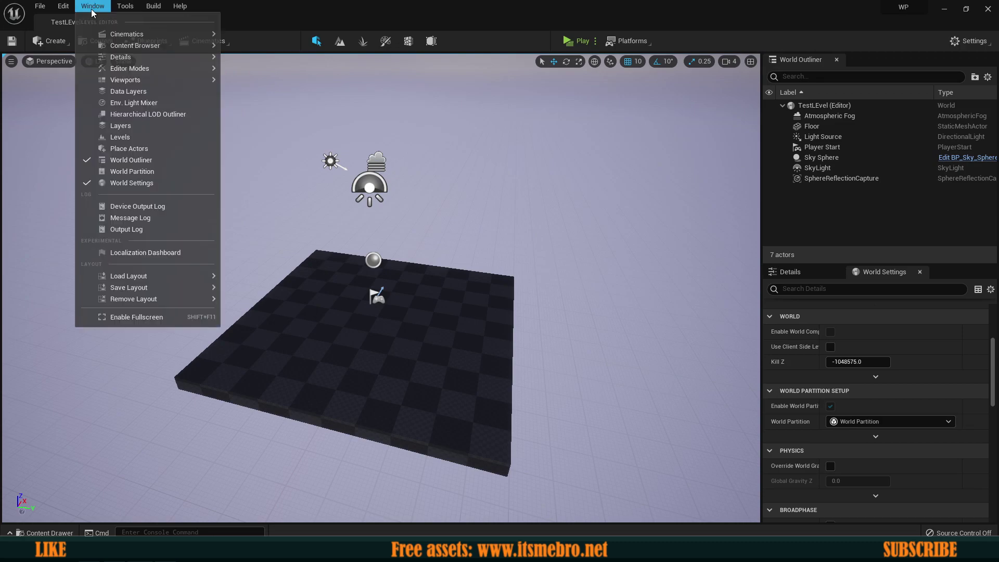
pyautogui.click(135, 172)
pyautogui.scroll(-6, 873, 169)
pyautogui.scroll(6, 874, 170)
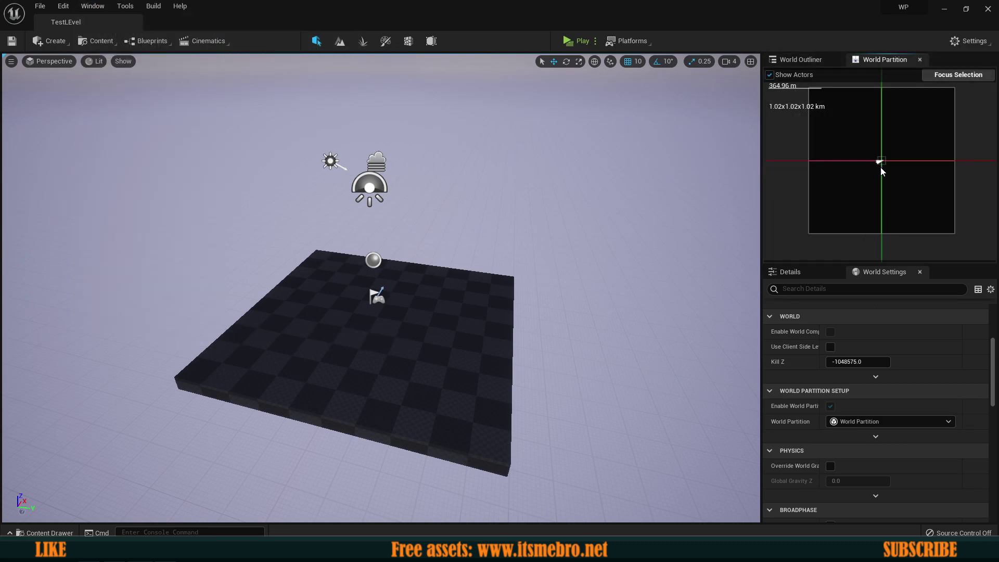
# Try selecting individual cells in the World Partition map, clear the selection and examine the grid's extent.
pyautogui.moveTo(769, 131); pyautogui.dragTo(836, 159)
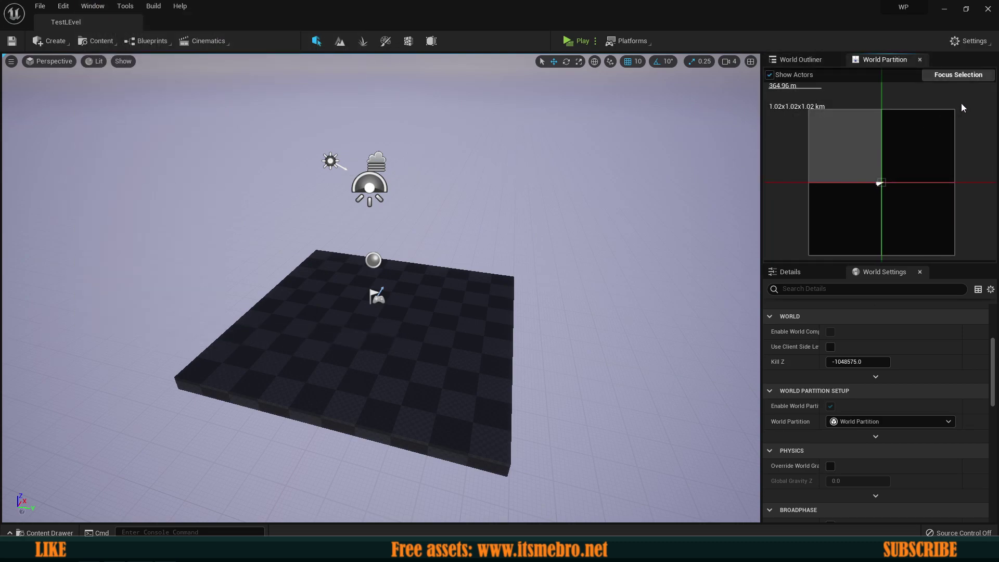
pyautogui.moveTo(940, 182); pyautogui.dragTo(906, 150, button='right')
pyautogui.moveTo(881, 220); pyautogui.dragTo(903, 224, button='right')
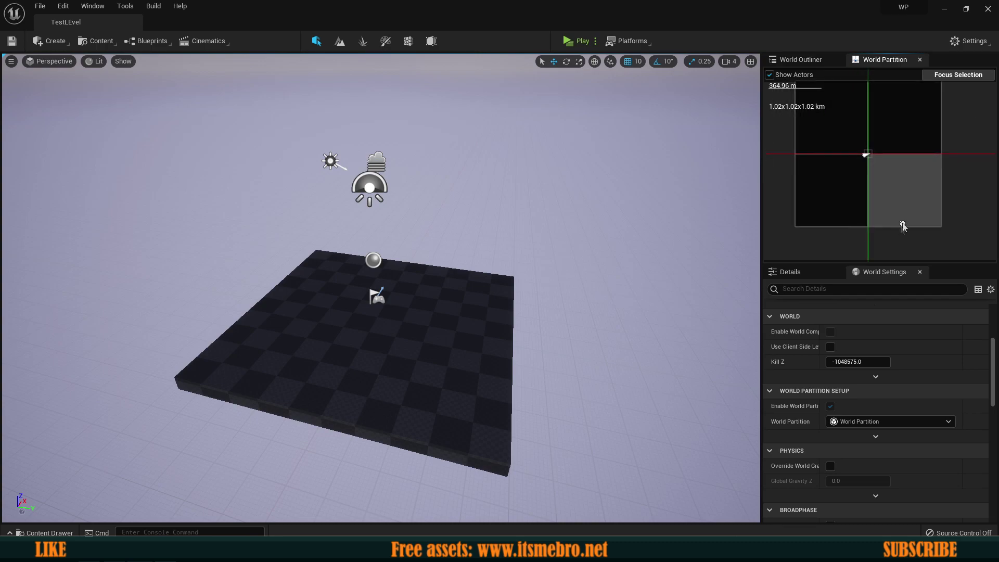
pyautogui.click(781, 239)
pyautogui.click(807, 208)
pyautogui.click(770, 250)
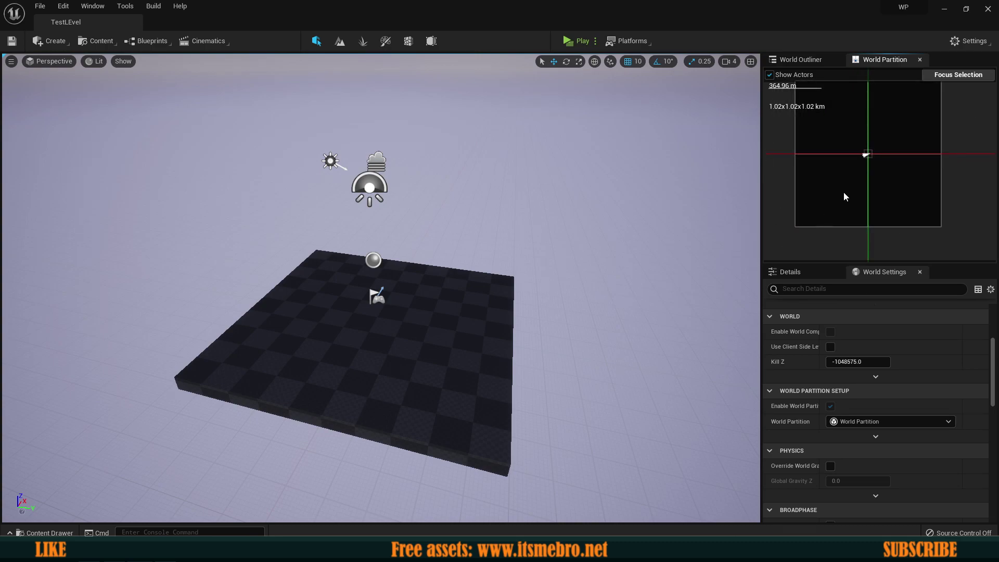
pyautogui.scroll(1, 866, 192)
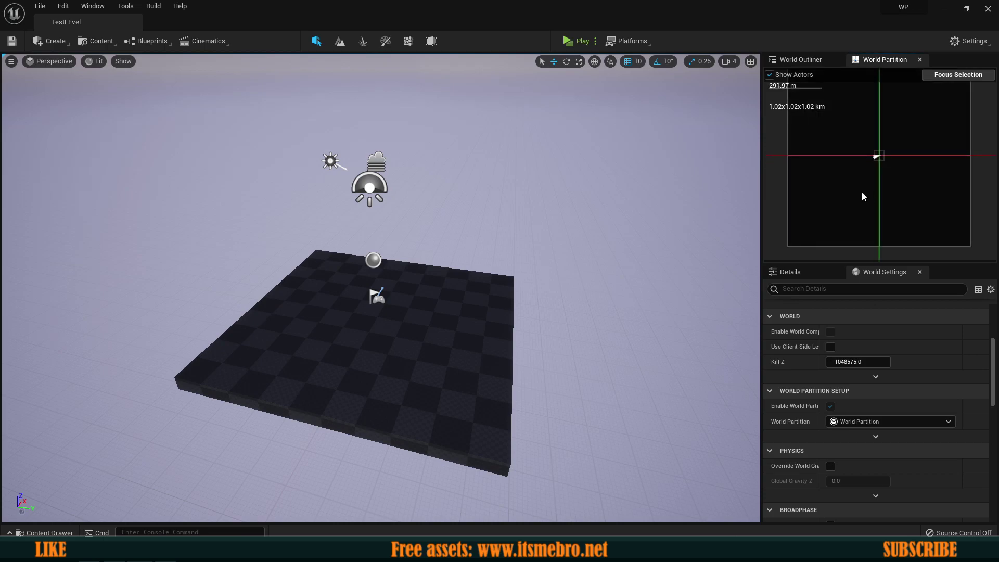
pyautogui.scroll(-2, 863, 197)
pyautogui.scroll(1, 874, 192)
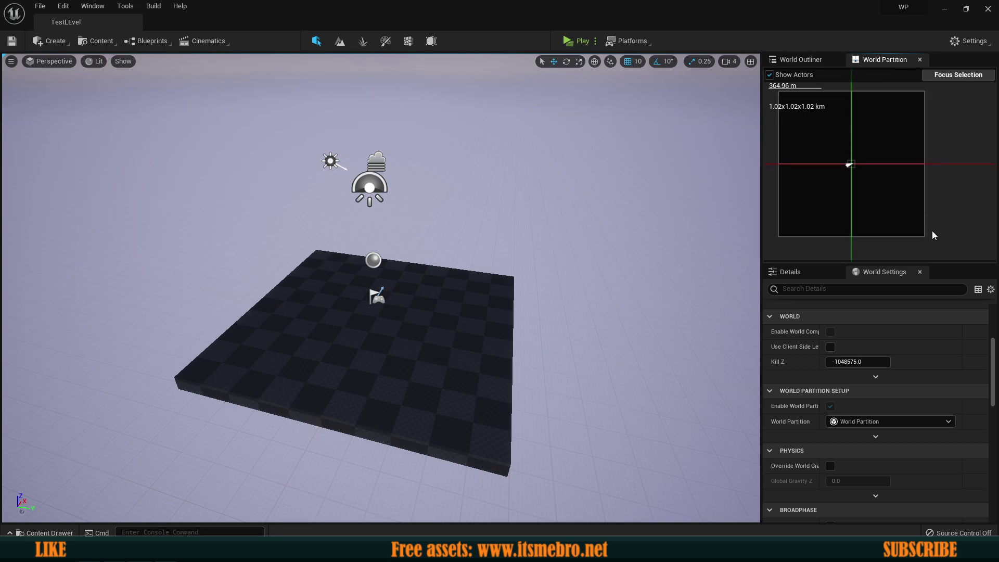
pyautogui.scroll(-2, 866, 205)
pyautogui.scroll(3, 889, 171)
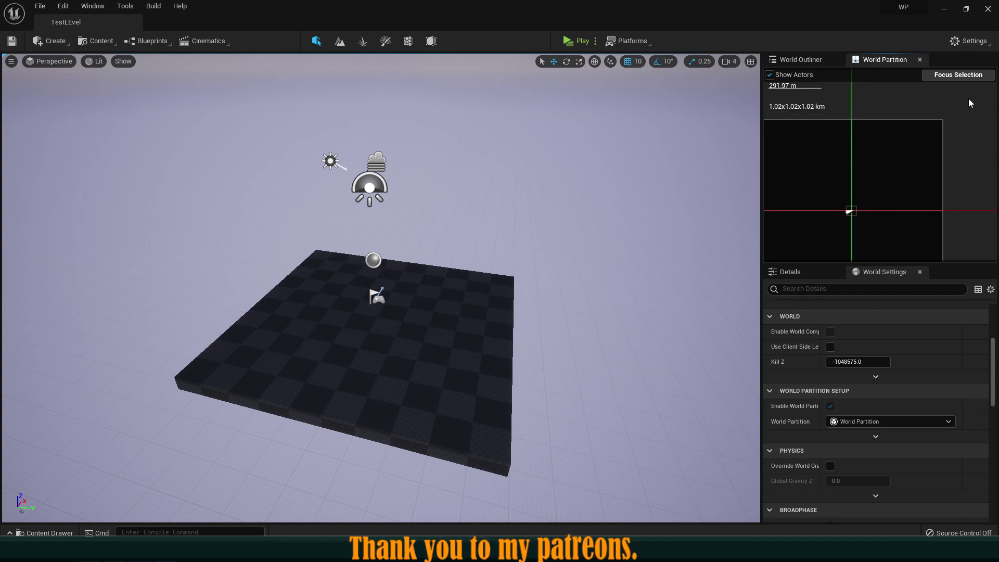
pyautogui.scroll(-2, 904, 157)
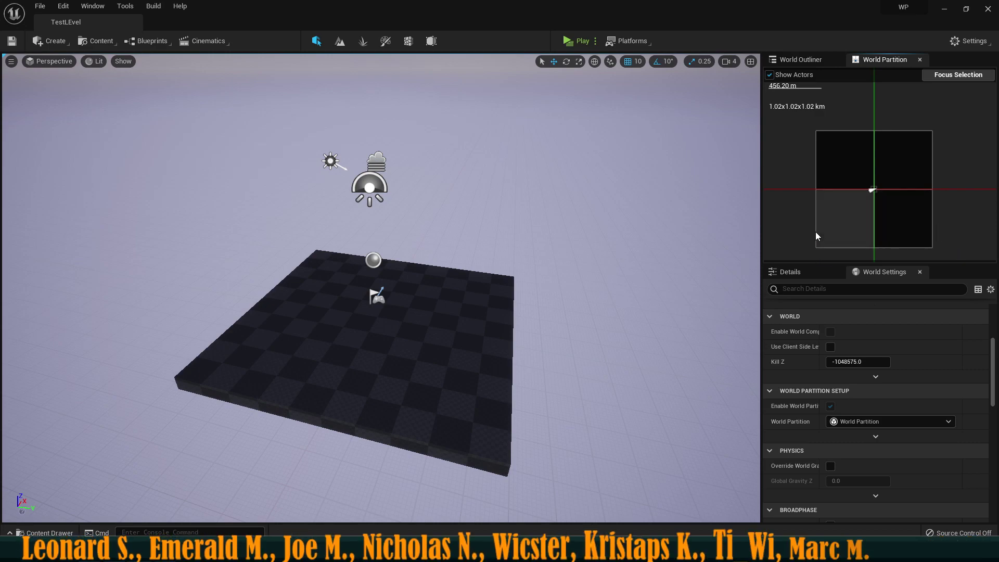
# Open the ThirdPersonExampleMap level from the Maps folder of ThirdPersonBP.
pyautogui.click(40, 6)
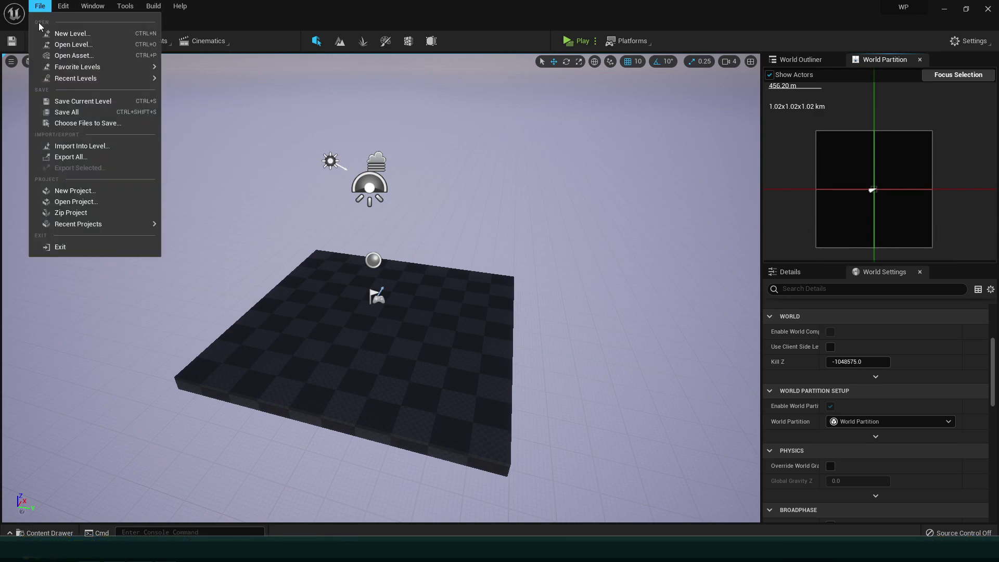
pyautogui.click(255, 5)
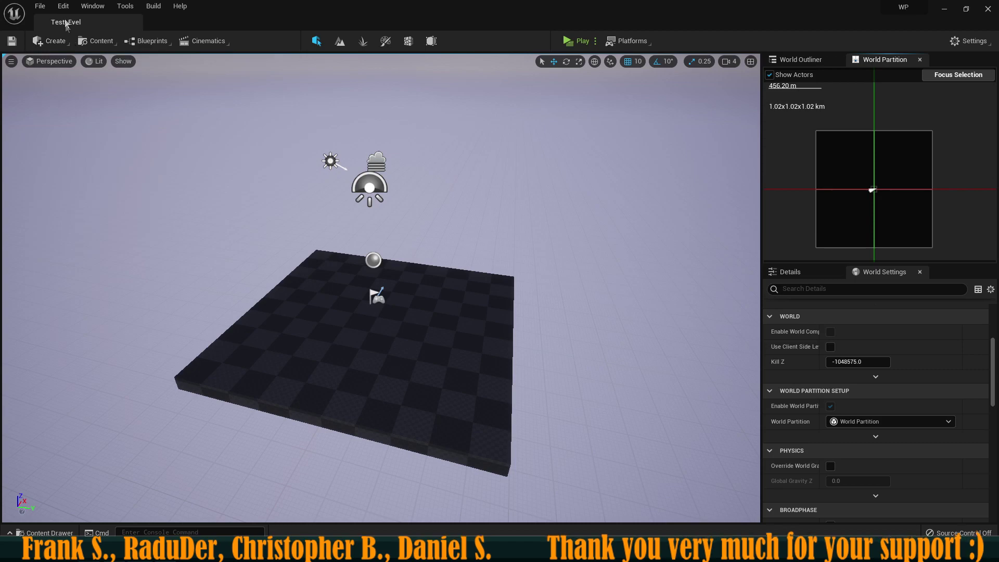
pyautogui.click(42, 5)
pyautogui.moveTo(78, 78)
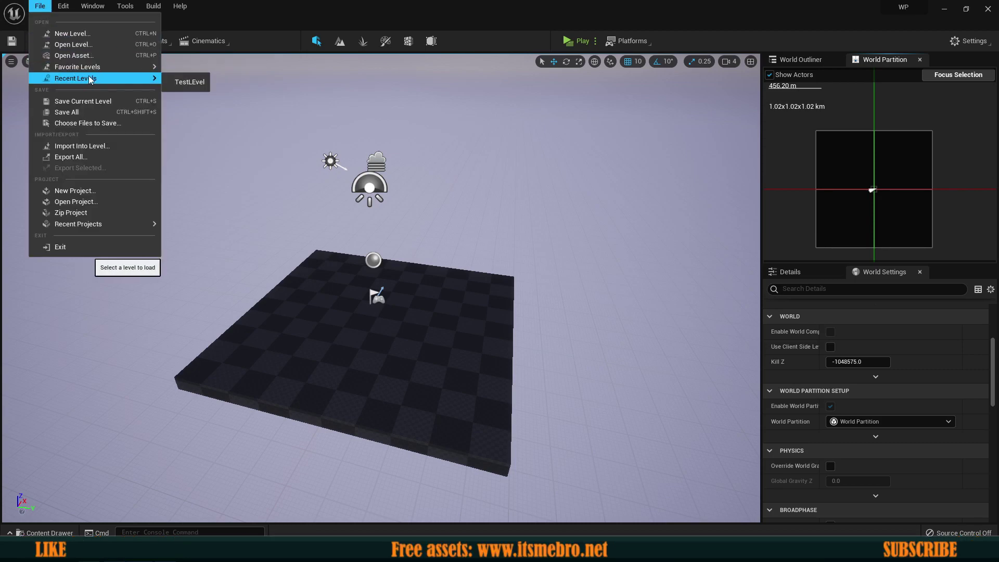
pyautogui.click(47, 532)
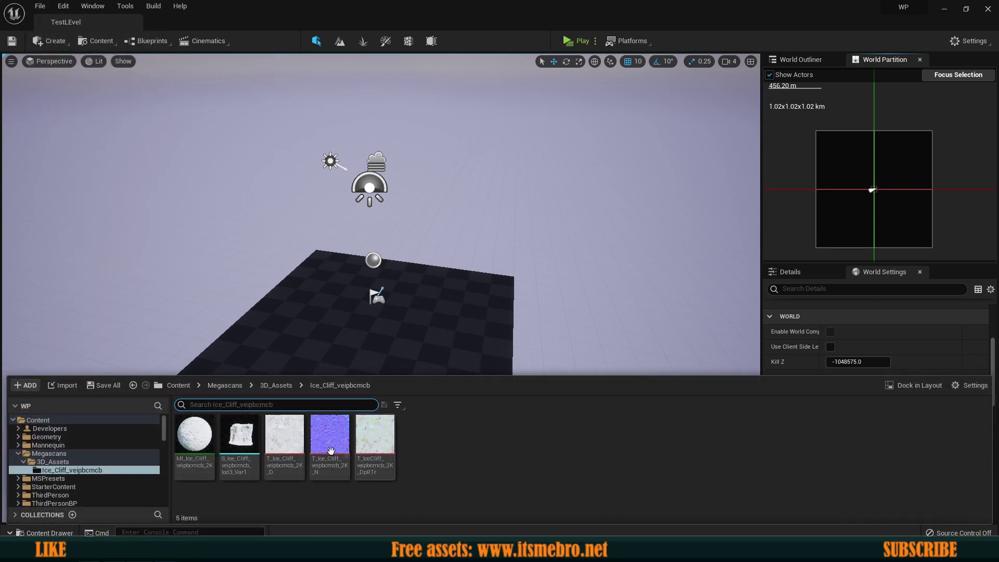
pyautogui.click(176, 387)
pyautogui.doubleClick(511, 435)
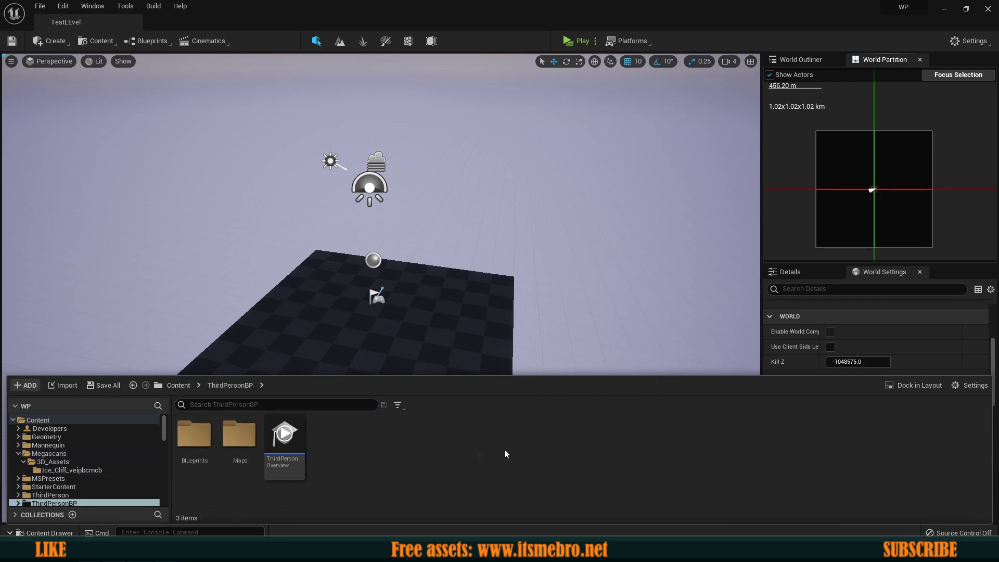
pyautogui.doubleClick(239, 435)
pyautogui.doubleClick(208, 441)
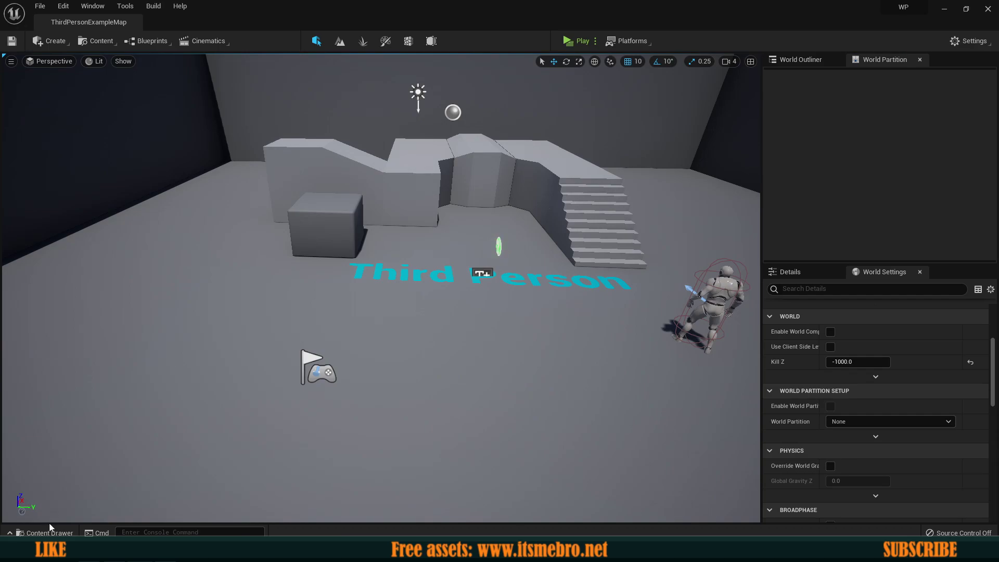
# Reopen the TestLEvel level from the root Content folder and dismiss the Message Log.
pyautogui.click(49, 532)
pyautogui.click(178, 385)
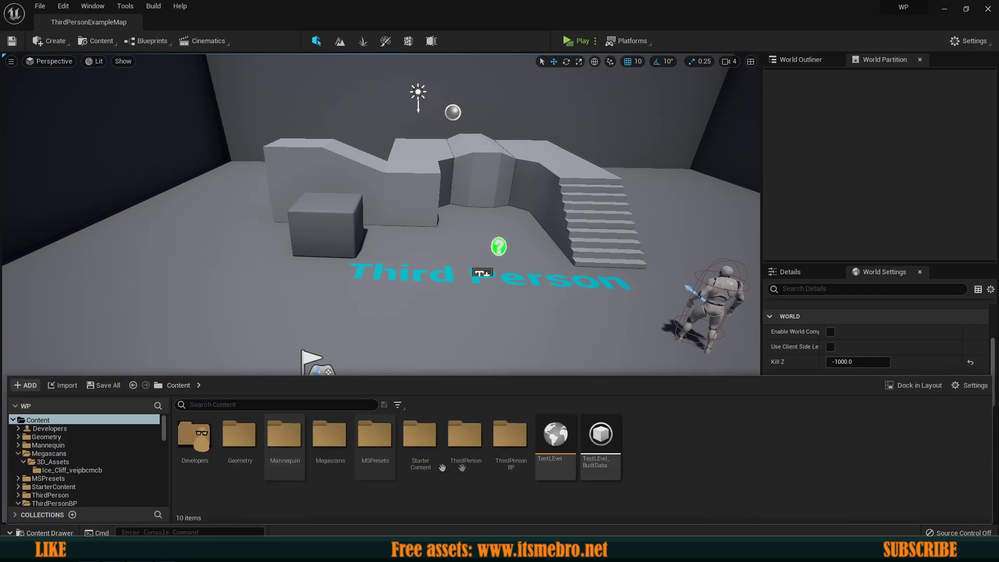
pyautogui.doubleClick(558, 440)
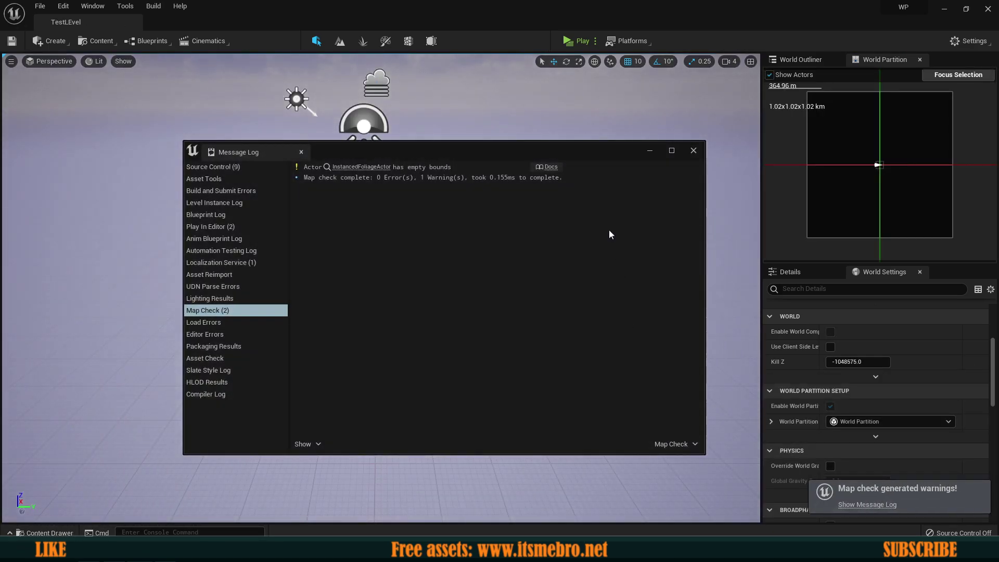
pyautogui.click(693, 152)
# Look around the reopened level for its floor and check the map check messages.
pyautogui.moveTo(579, 275); pyautogui.dragTo(446, 279, button='right')
pyautogui.press('s')
pyautogui.press('d')
pyautogui.press('s')
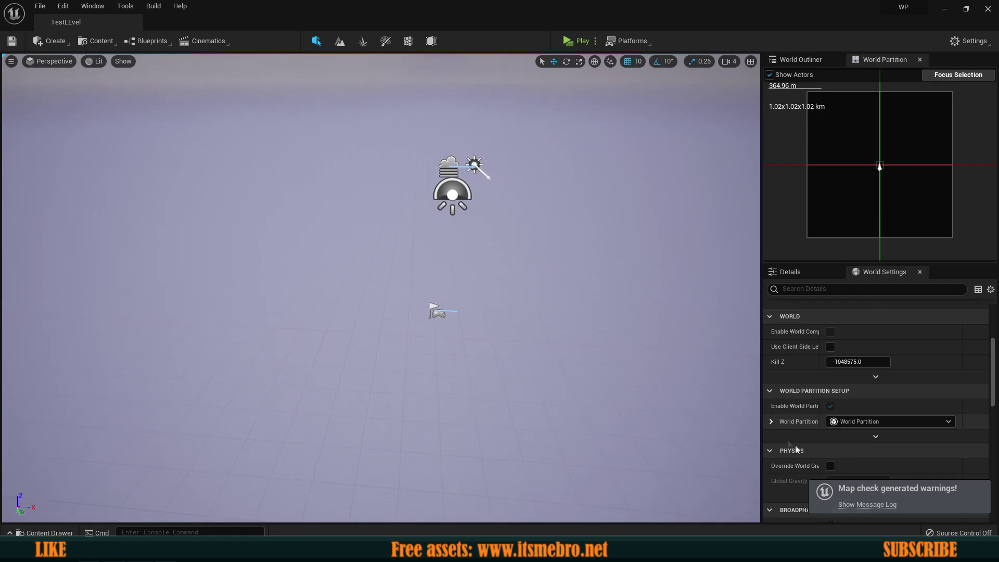
pyautogui.press('a')
pyautogui.moveTo(519, 326); pyautogui.dragTo(561, 320, button='right')
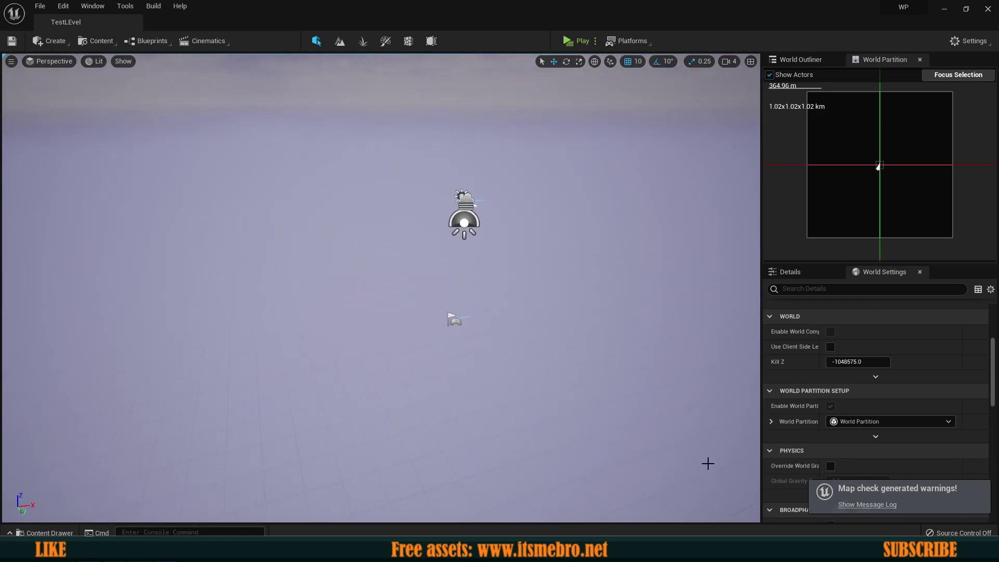
pyautogui.click(853, 504)
pyautogui.click(694, 152)
pyautogui.moveTo(501, 245); pyautogui.dragTo(530, 255, button='right')
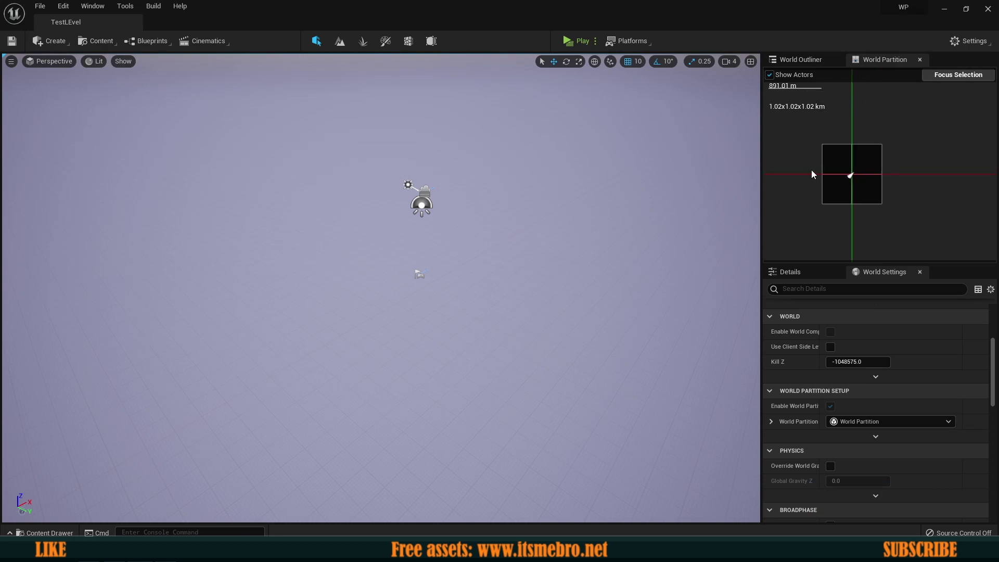
# Select all grid cells in the World Partition map and load the selected cells.
pyautogui.scroll(2, 813, 171)
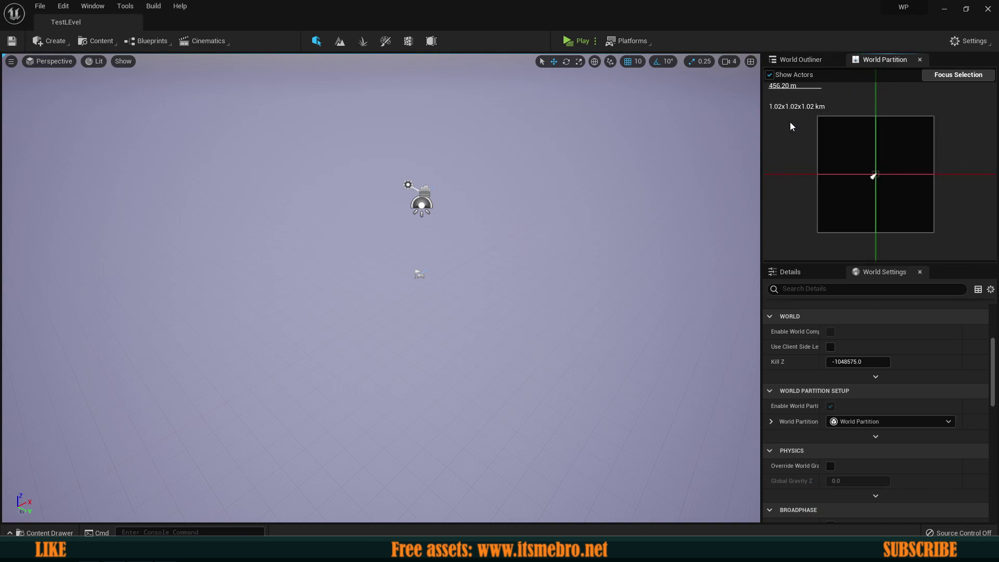
pyautogui.scroll(-1, 791, 168)
pyautogui.rightClick(791, 168)
pyautogui.moveTo(793, 128); pyautogui.dragTo(902, 214)
pyautogui.rightClick(883, 199)
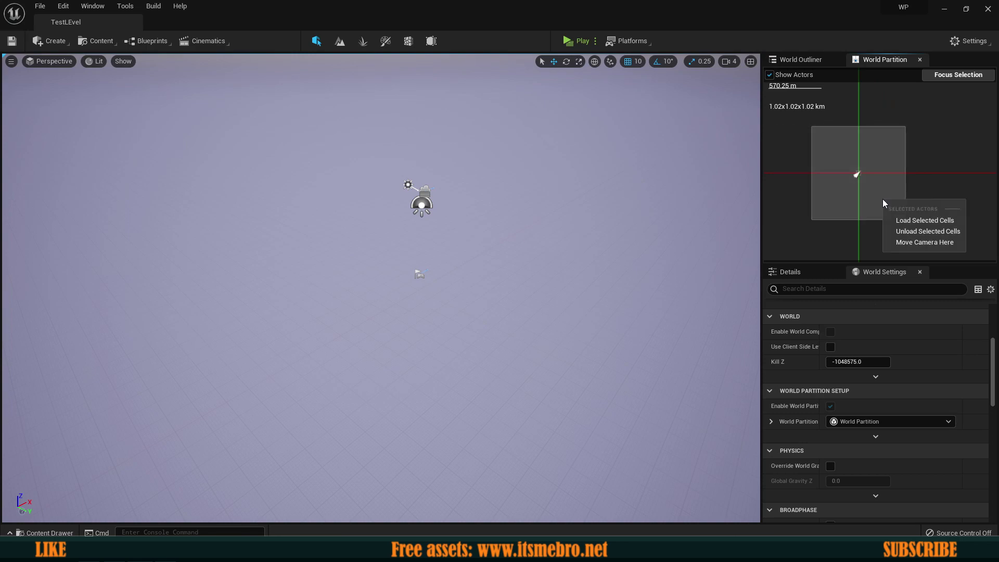
pyautogui.click(904, 219)
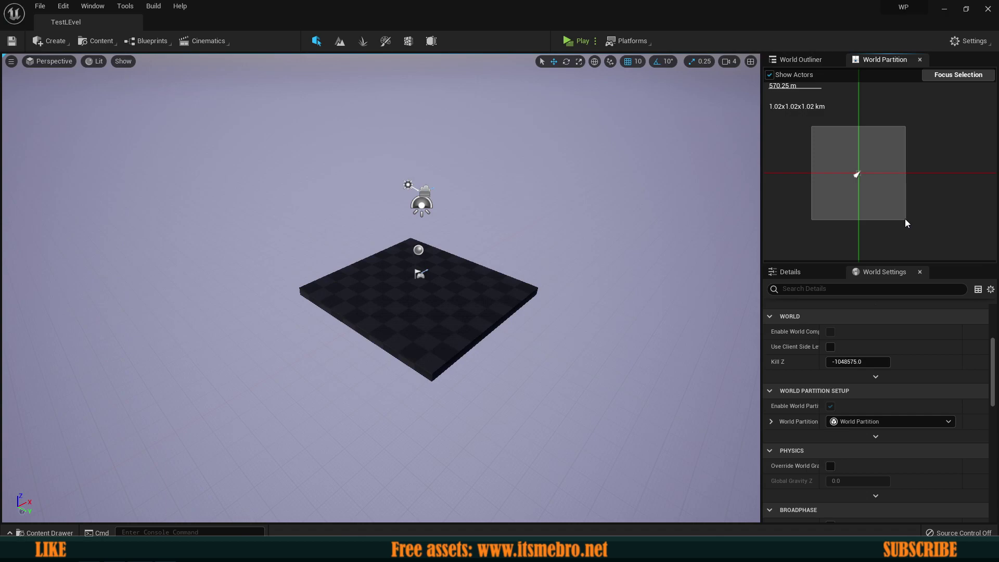
# Duplicate the floor into a large tiled ground and place rows of ice cliff meshes across it.
pyautogui.moveTo(380, 288); pyautogui.dragTo(419, 283, button='right')
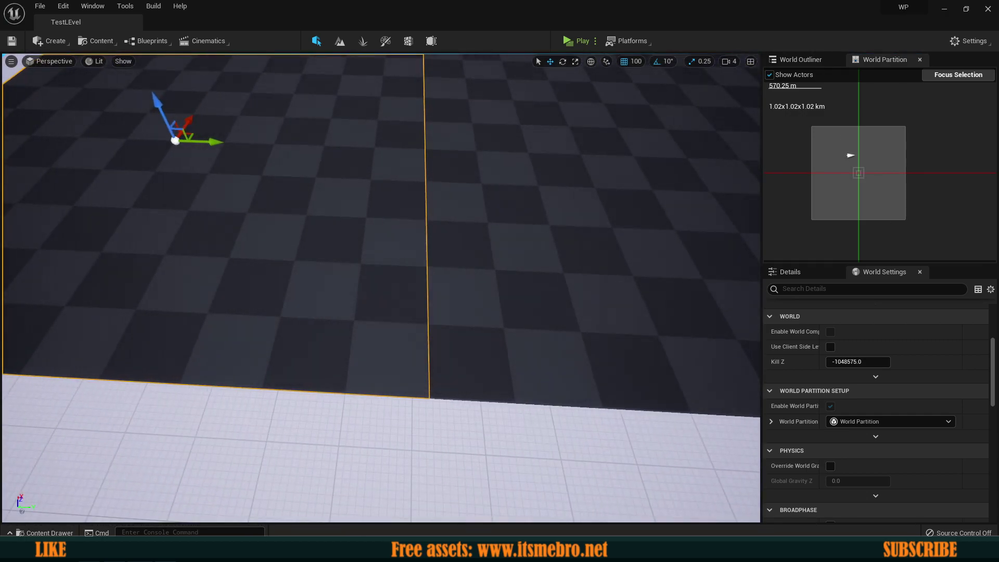
pyautogui.moveTo(500, 247); pyautogui.dragTo(468, 232, button='right')
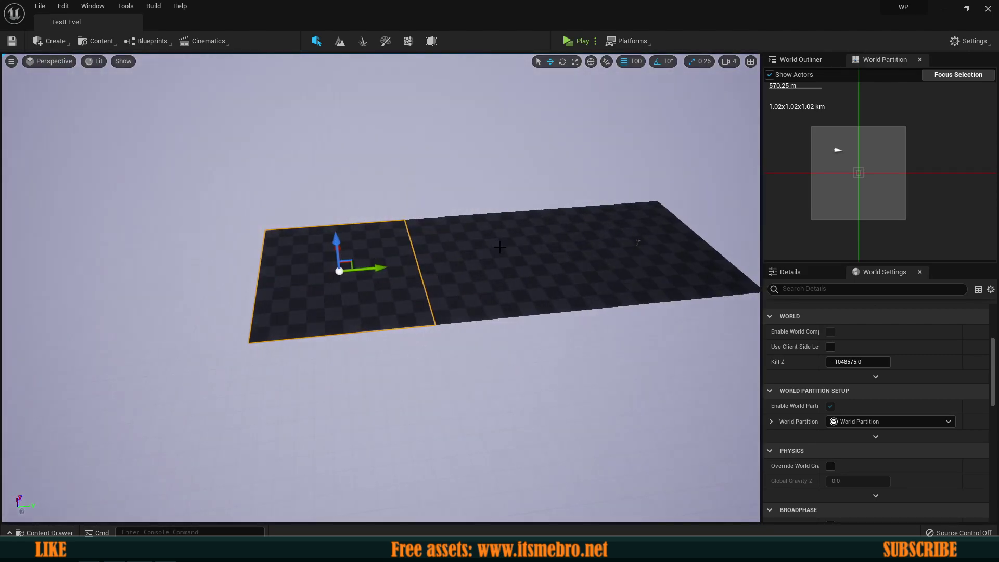
pyautogui.keyDown('alt'); pyautogui.moveTo(664, 245); pyautogui.dragTo(14, 163); pyautogui.keyUp('alt')
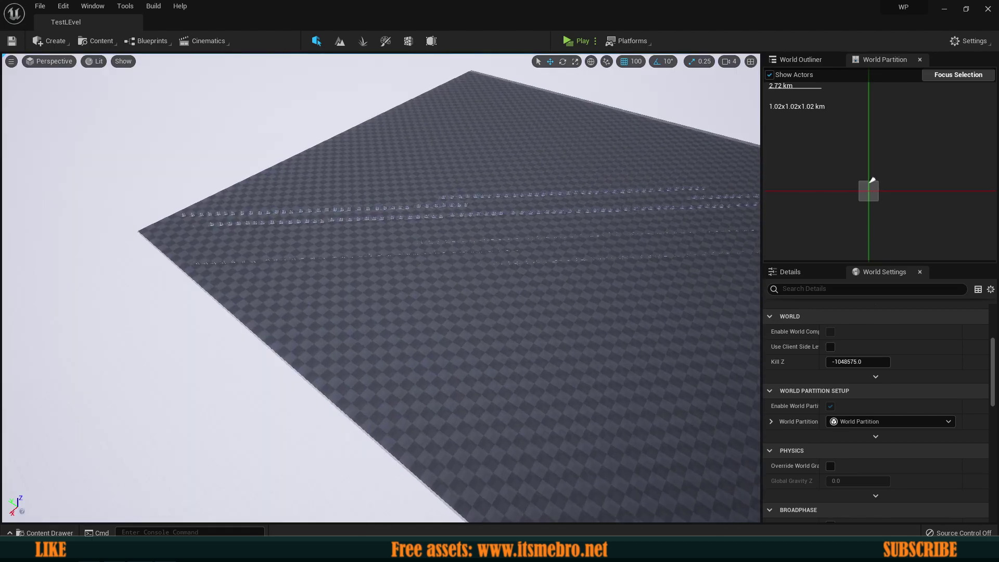
pyautogui.moveTo(380, 286); pyautogui.dragTo(504, 234, button='right')
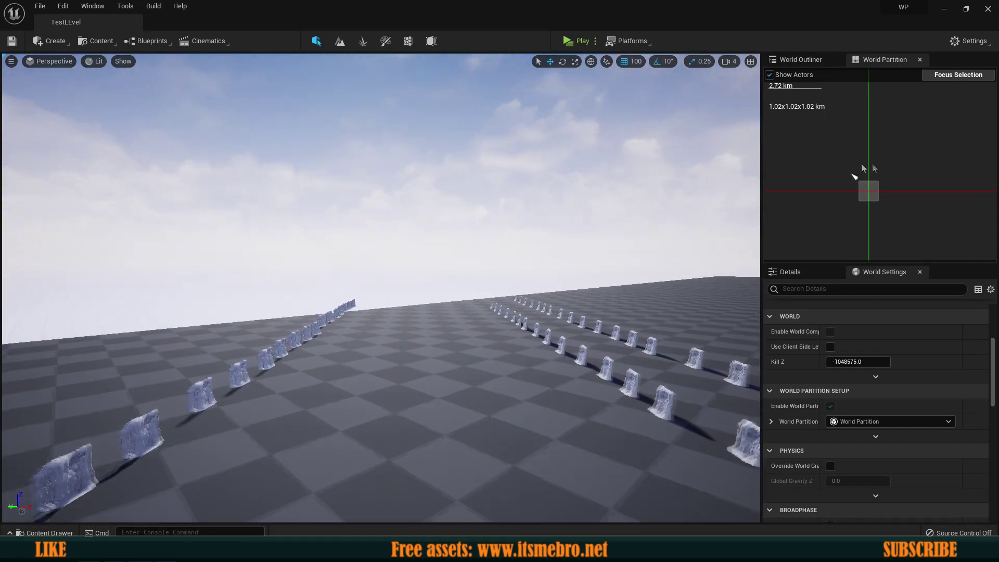
# Frame the grid in the World Partition map, try selecting all its cells again and clear the selection.
pyautogui.scroll(5, 892, 169)
pyautogui.moveTo(796, 237); pyautogui.dragTo(801, 171, button='right')
pyautogui.scroll(4, 838, 209)
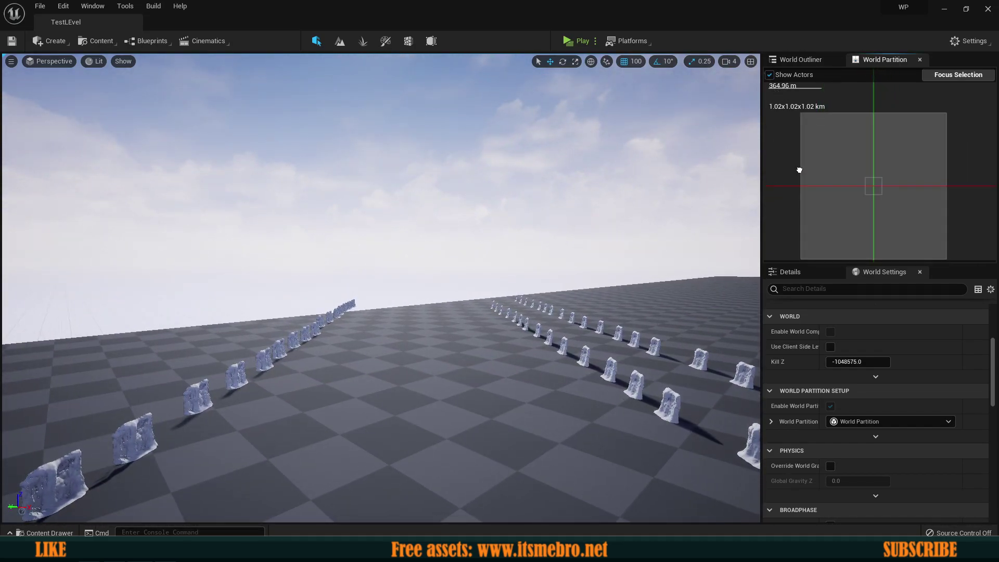
pyautogui.scroll(-1, 801, 171)
pyautogui.scroll(-1, 802, 170)
pyautogui.scroll(2, 815, 167)
pyautogui.click(791, 148)
pyautogui.moveTo(795, 136); pyautogui.dragTo(992, 188)
pyautogui.click(973, 189)
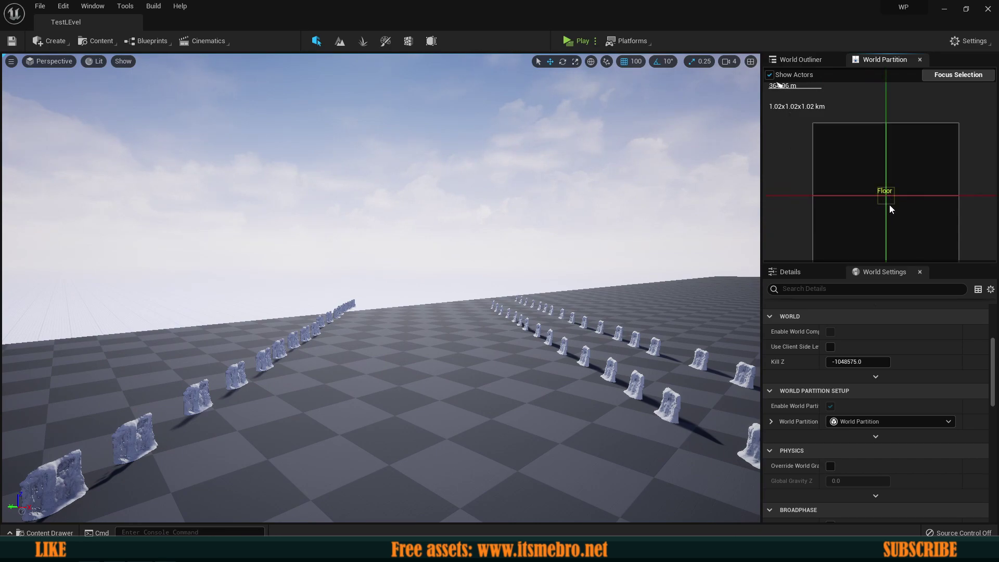
# Check the World Partition map around the original floor for the added floor tiles and ice cliffs.
pyautogui.scroll(2, 893, 201)
pyautogui.scroll(5, 869, 203)
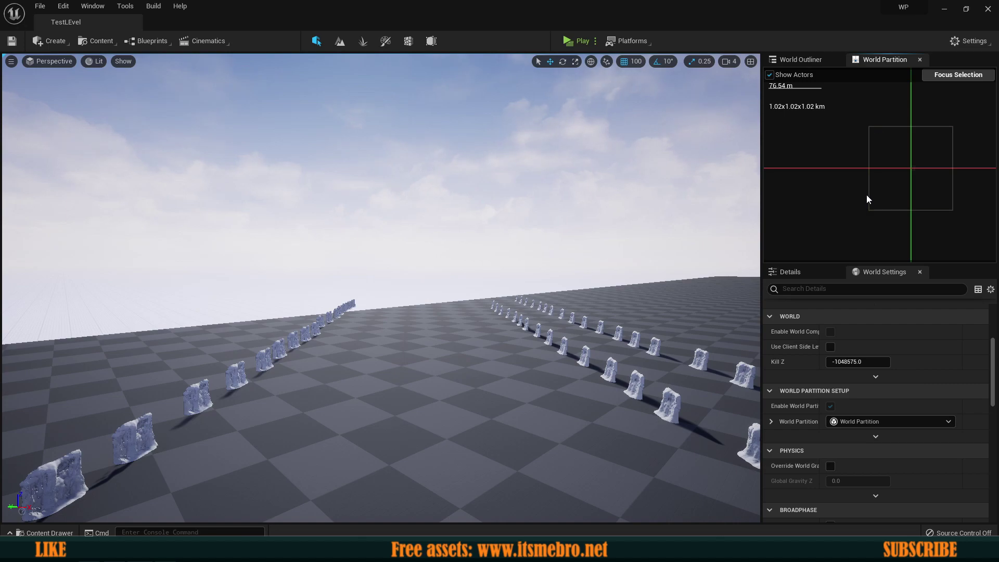
pyautogui.moveTo(604, 188); pyautogui.dragTo(263, 213, button='right')
pyautogui.scroll(-8, 856, 195)
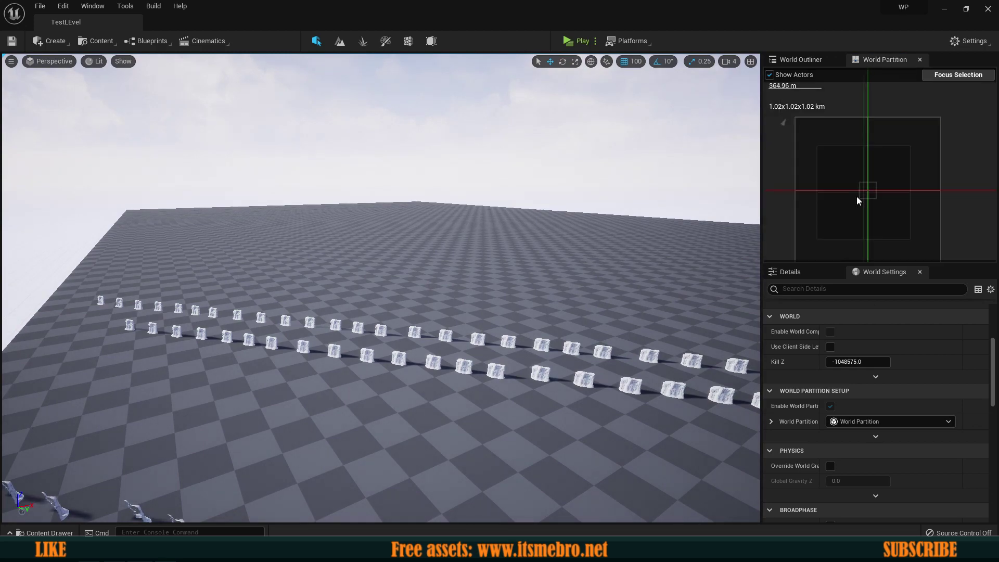
pyautogui.scroll(6, 864, 194)
pyautogui.scroll(-6, 866, 192)
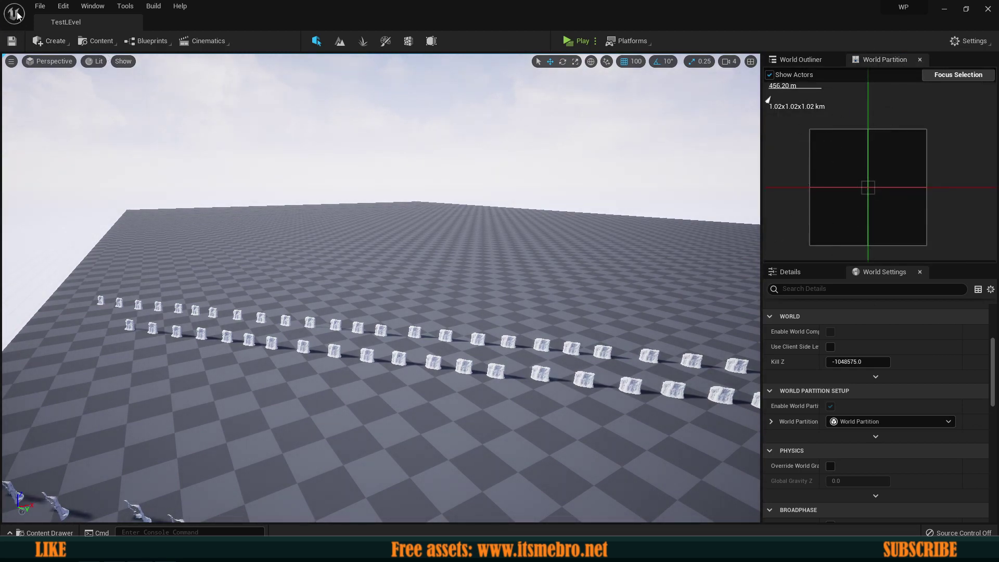
# Save all levels and assets and bring the refreshed World Partition grid into view.
pyautogui.click(41, 7)
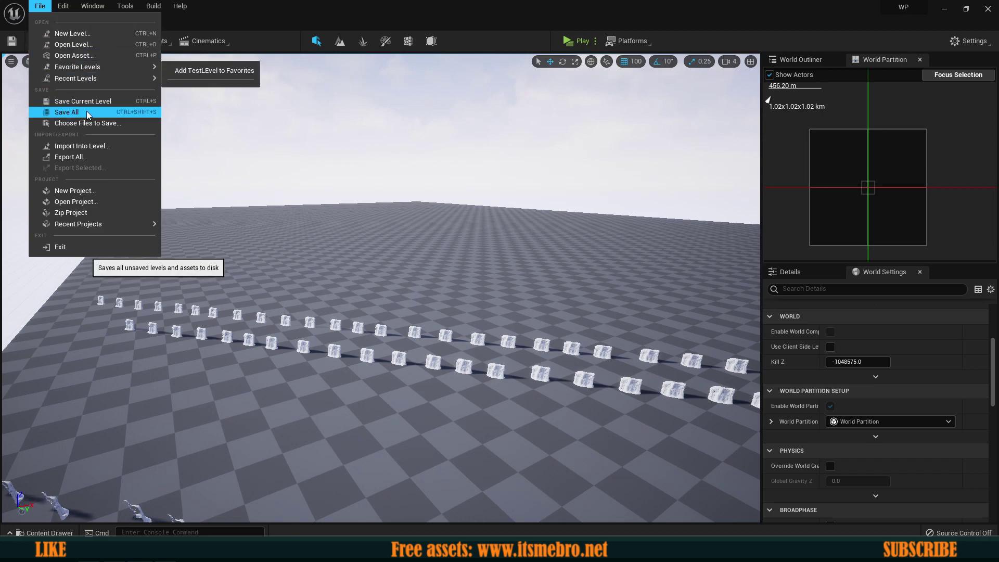
pyautogui.click(71, 112)
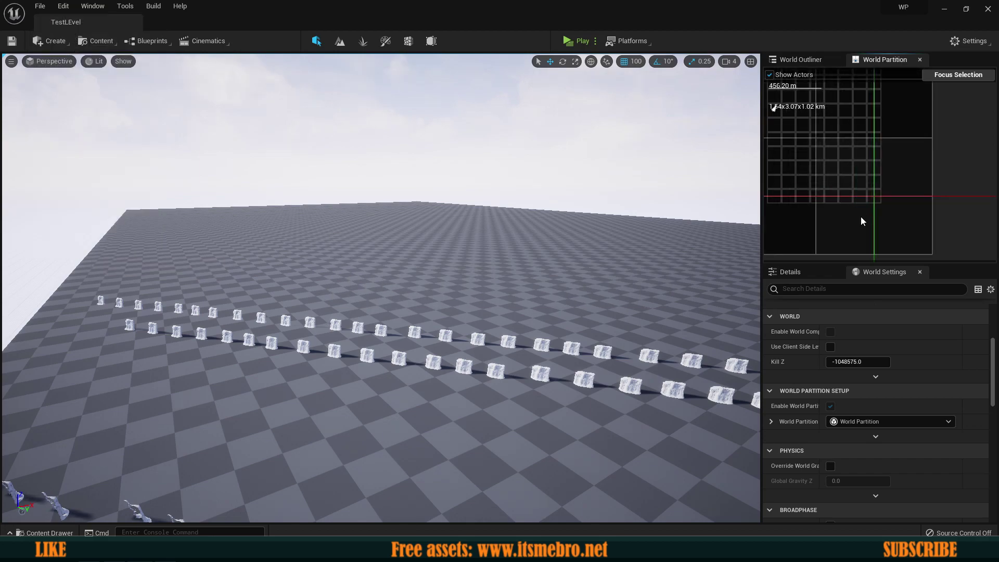
pyautogui.moveTo(860, 217); pyautogui.dragTo(867, 236, button='right')
pyautogui.scroll(5, 866, 234)
pyautogui.scroll(-7, 888, 201)
pyautogui.moveTo(816, 114); pyautogui.dragTo(842, 170, button='right')
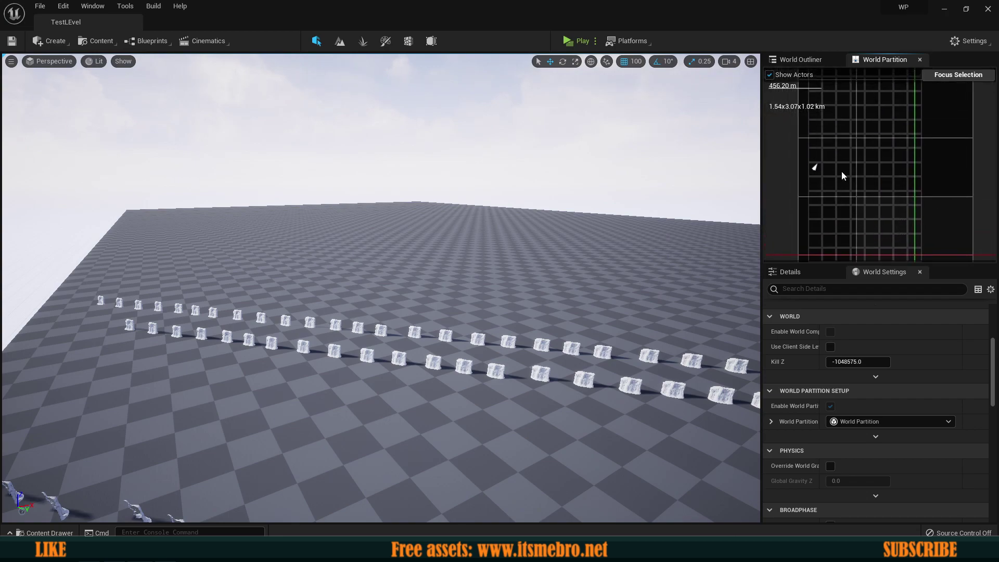
# Examine how the individual ice cliffs and floor tiles are distributed over the World Partition grid cells.
pyautogui.scroll(7, 839, 169)
pyautogui.scroll(2, 831, 170)
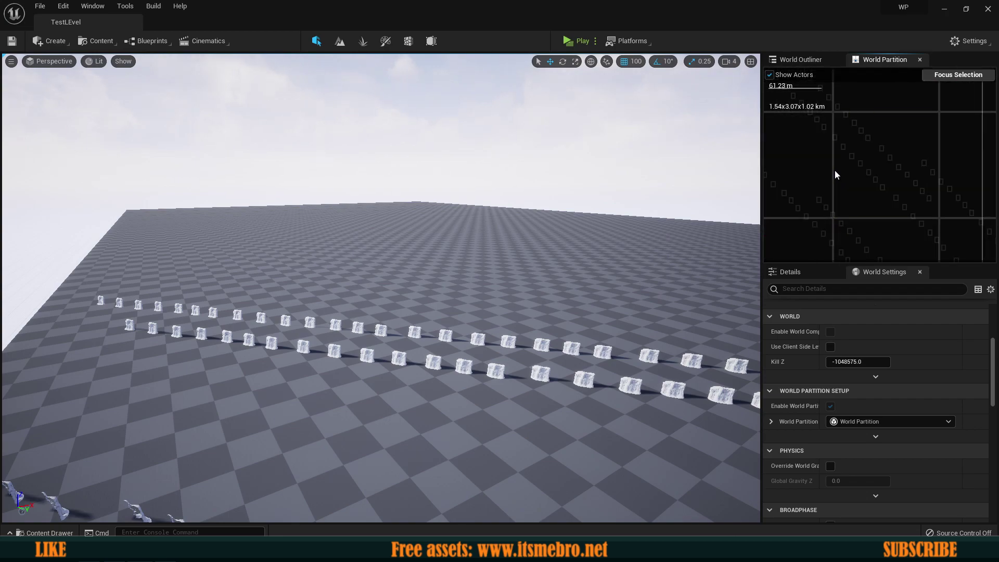
pyautogui.scroll(-3, 835, 175)
pyautogui.scroll(3, 848, 178)
pyautogui.moveTo(868, 194); pyautogui.dragTo(843, 174, button='right')
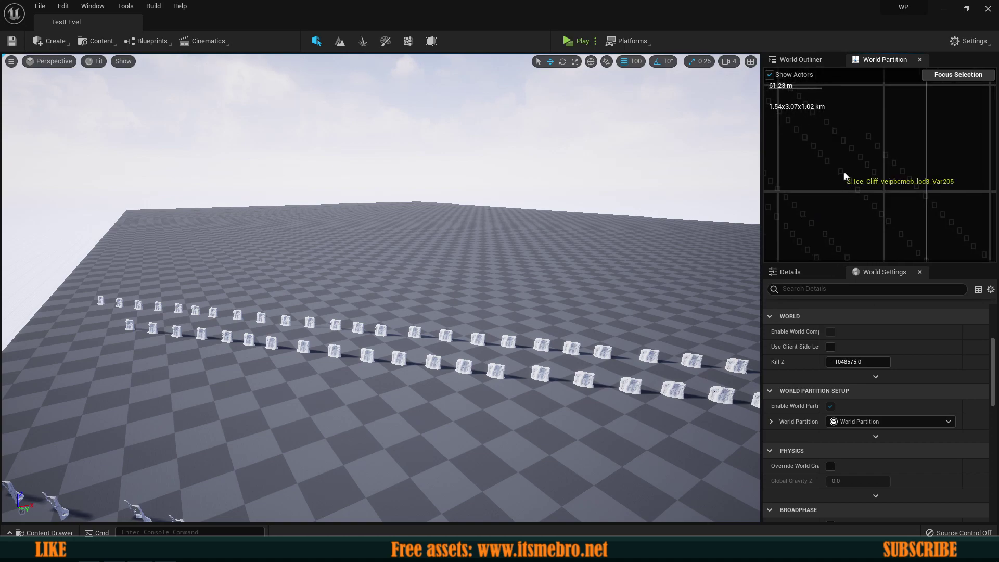
pyautogui.scroll(2, 849, 184)
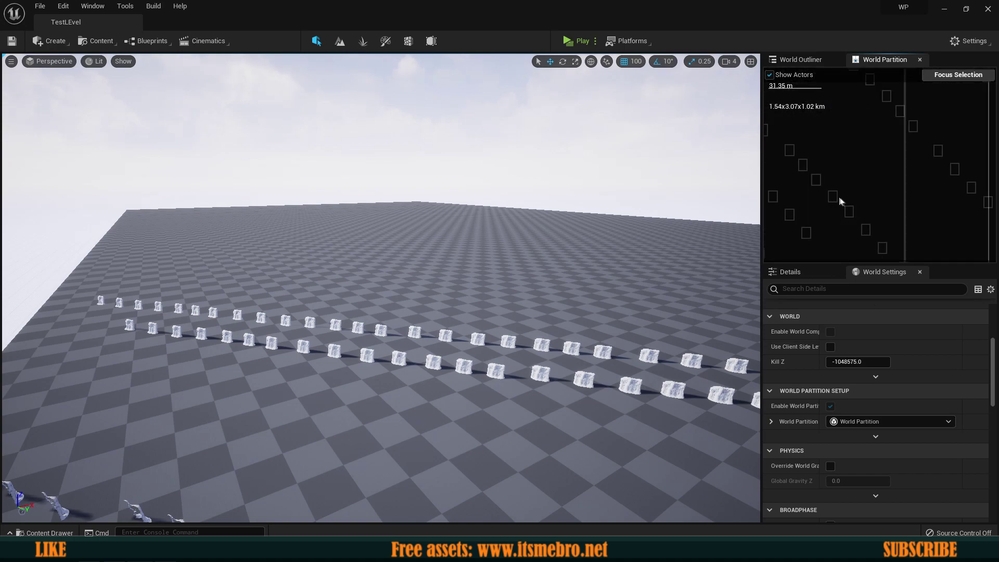
pyautogui.scroll(-4, 908, 207)
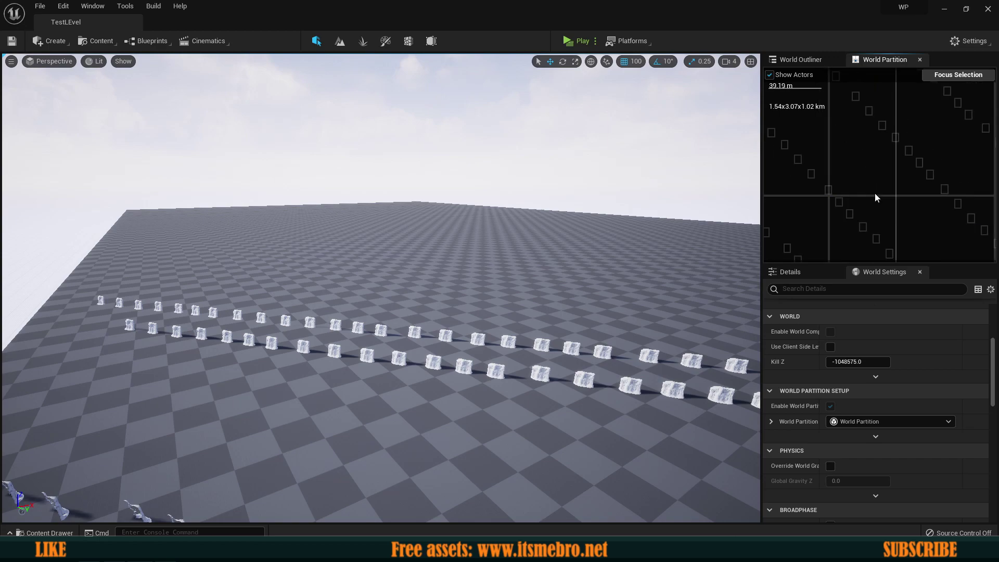
pyautogui.scroll(-4, 919, 212)
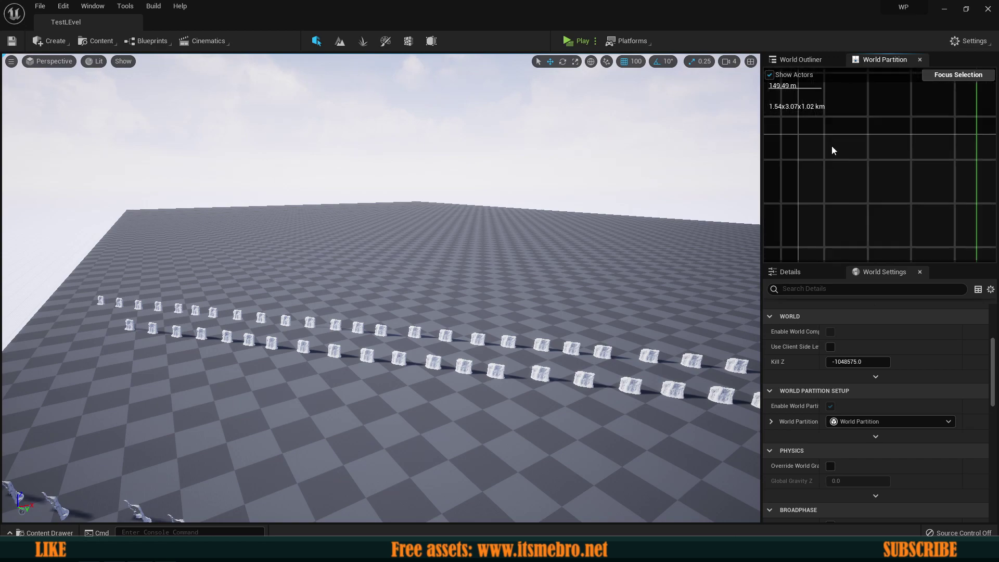
pyautogui.scroll(2, 874, 176)
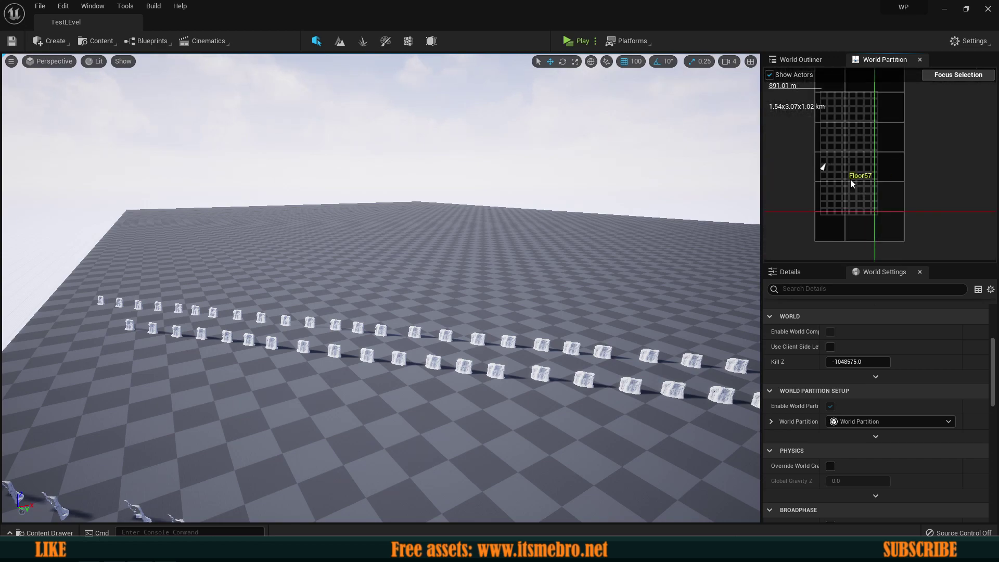
pyautogui.scroll(-5, 858, 172)
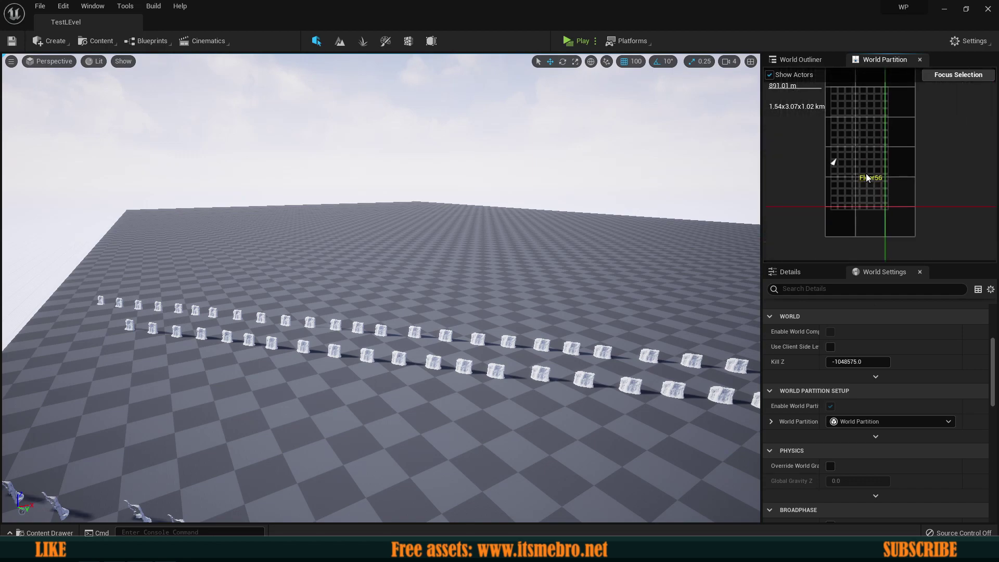
# Frame the whole World Partition grid in the map, then play the level and move the character forward.
pyautogui.scroll(5, 879, 158)
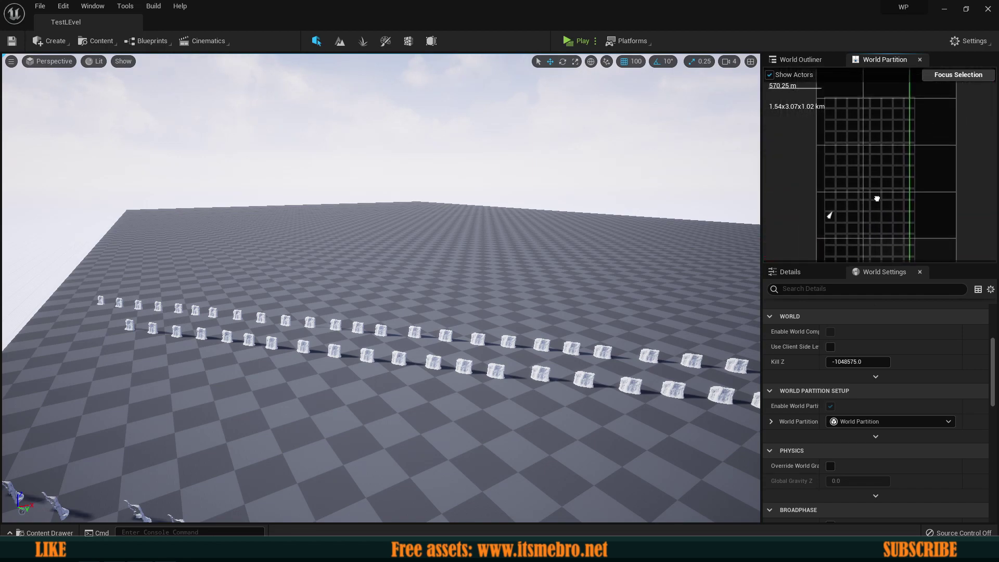
pyautogui.scroll(-8, 861, 175)
pyautogui.moveTo(903, 212); pyautogui.dragTo(871, 207, button='right')
pyautogui.scroll(4, 851, 174)
pyautogui.scroll(-2, 870, 208)
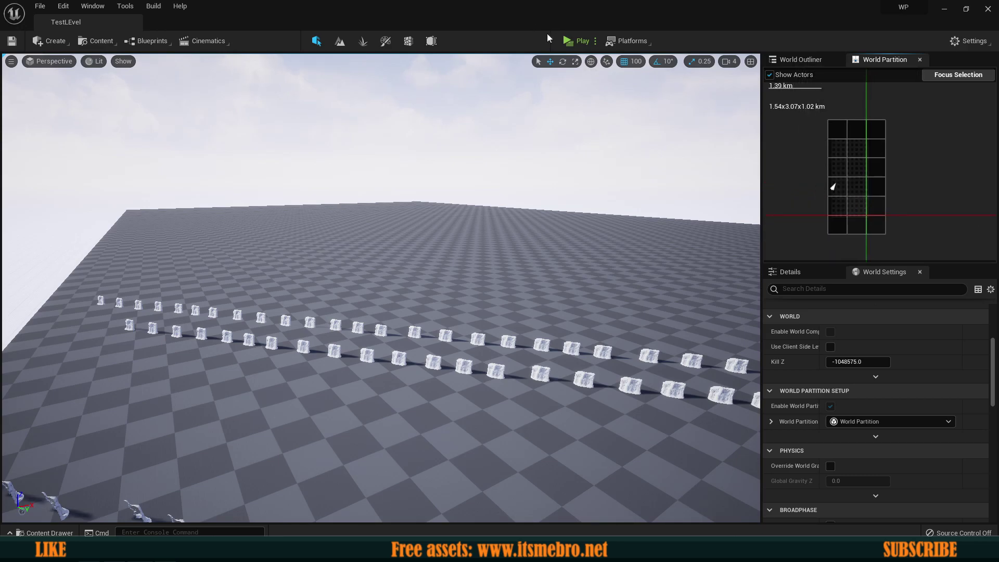
pyautogui.click(574, 42)
pyautogui.press('w')
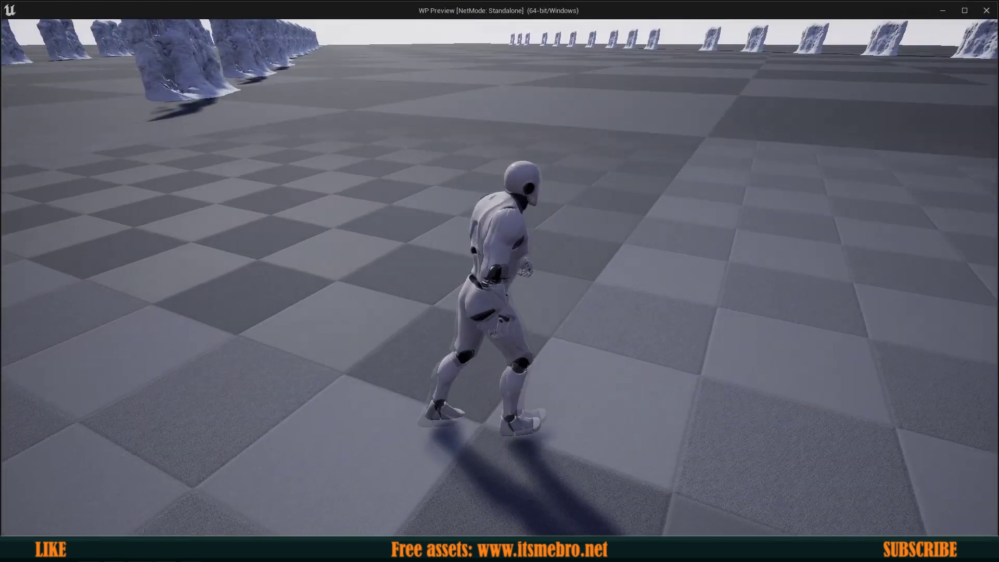
# Run and jump the character across the floor between the rows of ice cliffs to explore the playing level.
pyautogui.press('space')
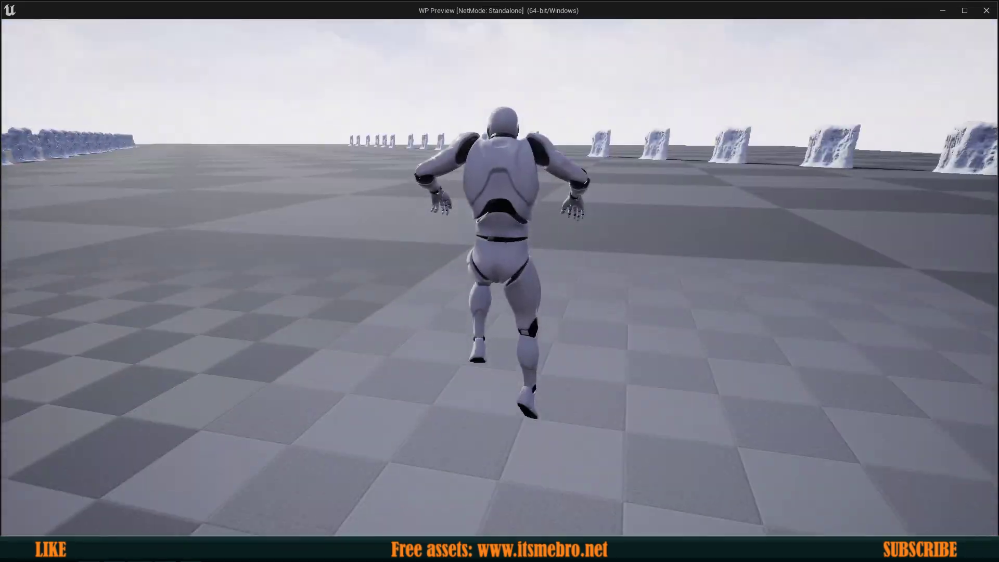
pyautogui.press('space')
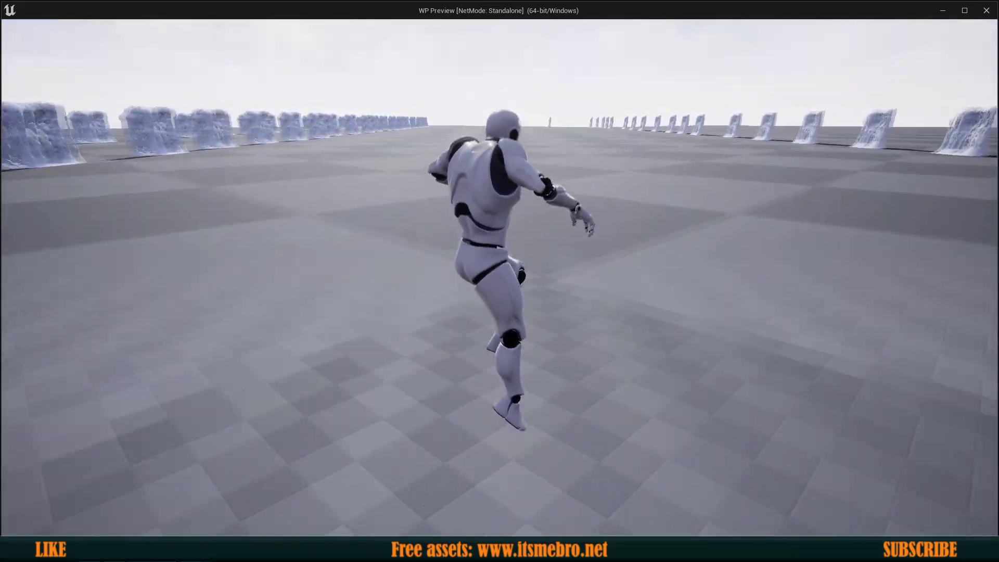
pyautogui.press('space')
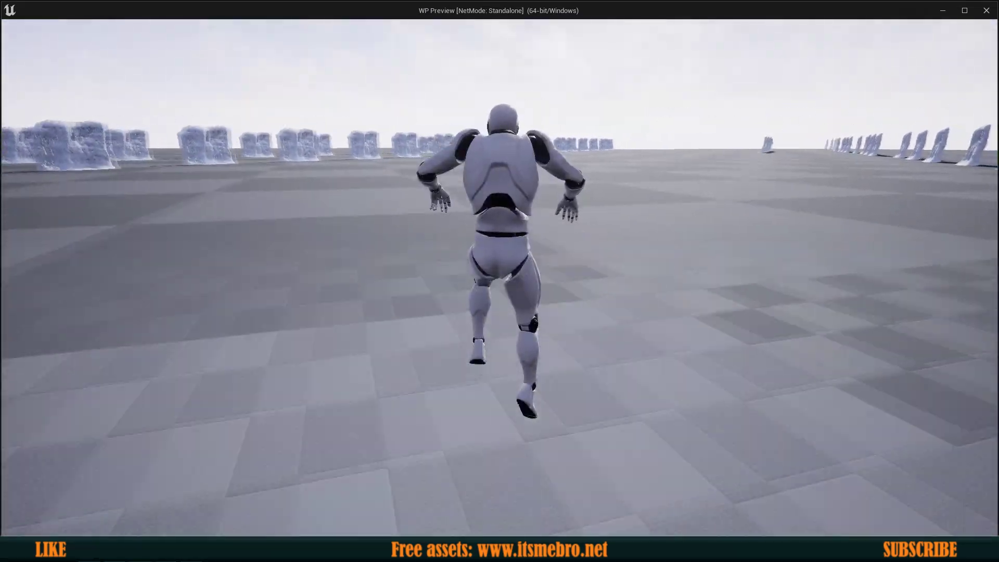
pyautogui.press('space')
pyautogui.press('space')
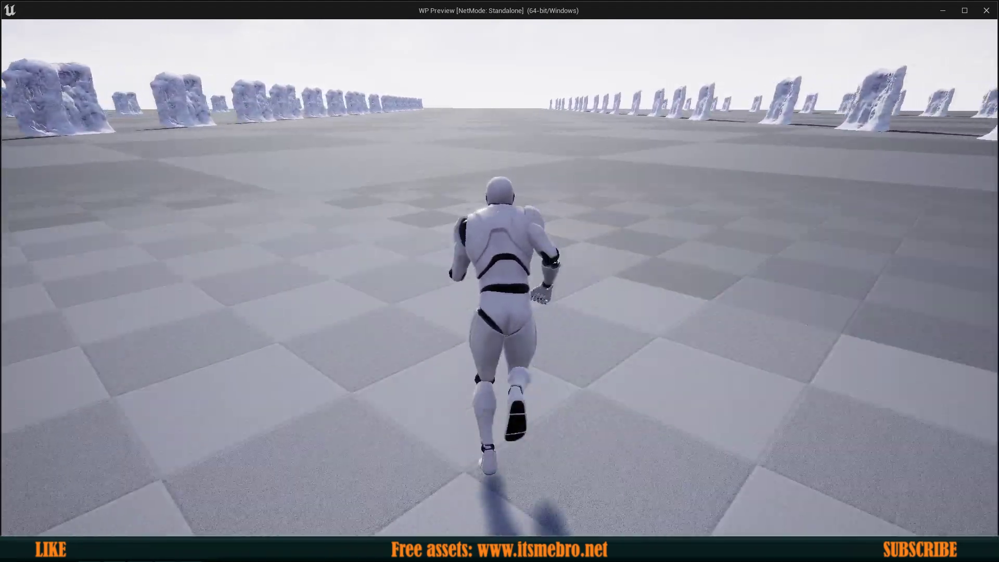
pyautogui.press('space')
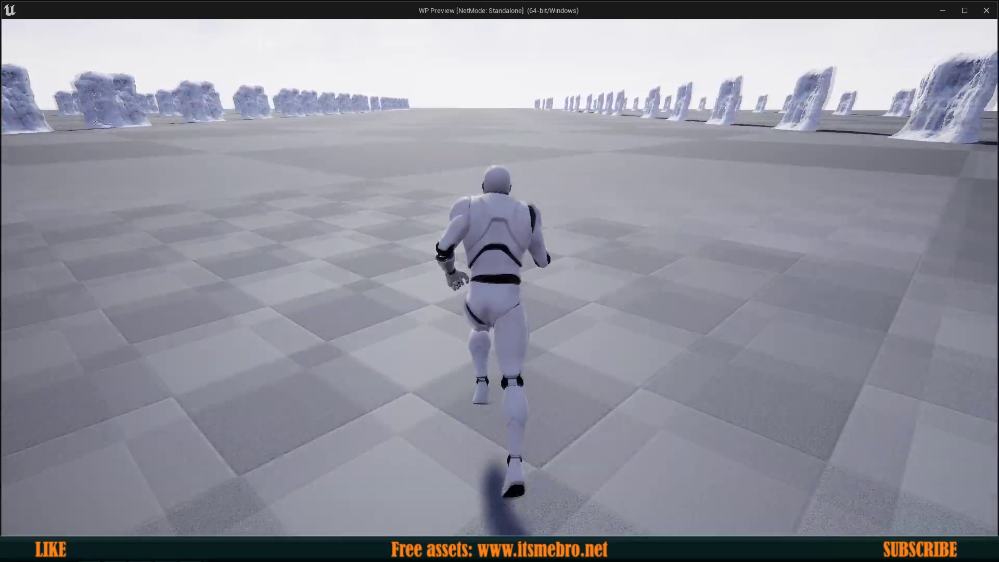
pyautogui.press('space')
pyautogui.press('space')
pyautogui.press('space')
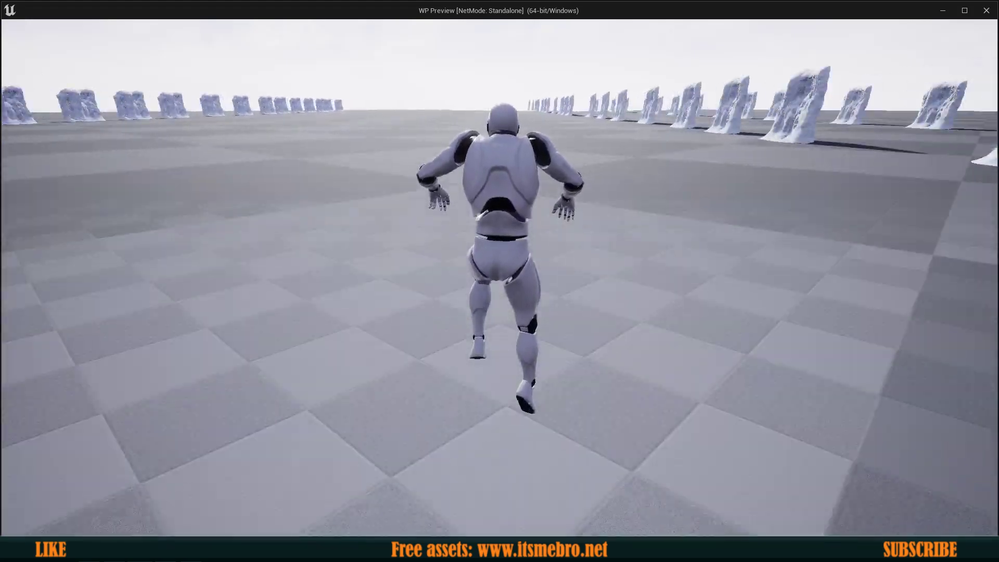
pyautogui.press('space')
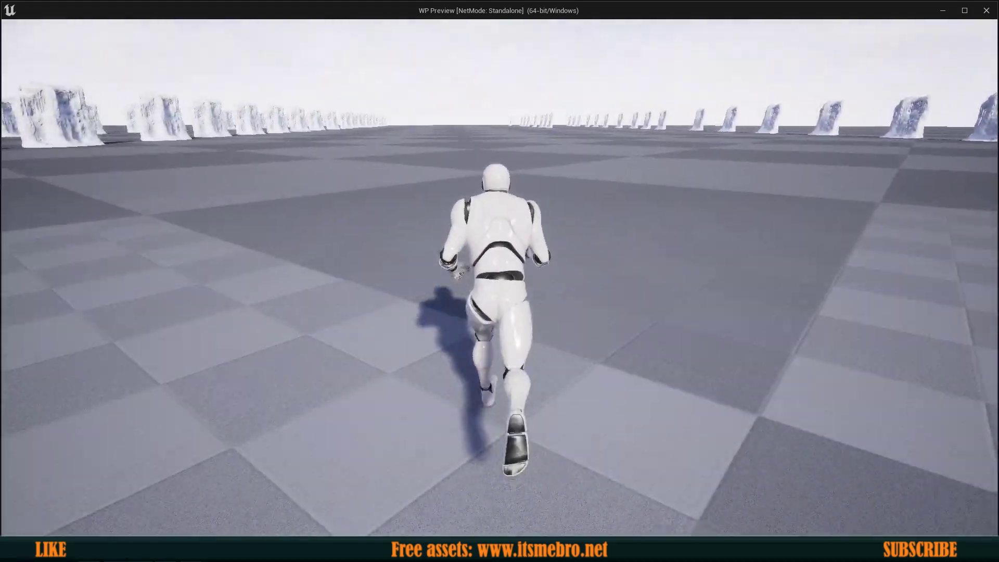
pyautogui.press('space')
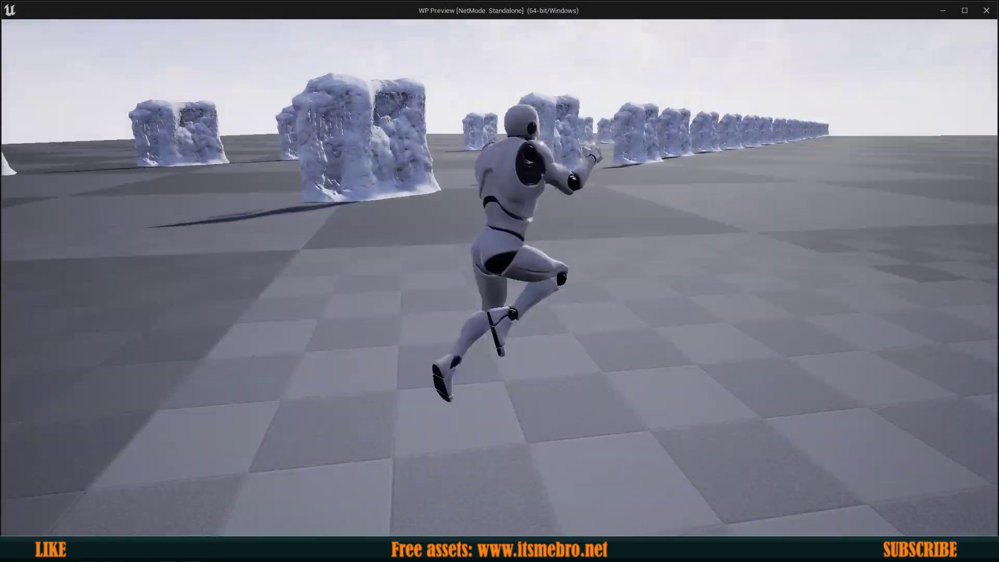
pyautogui.press('space')
pyautogui.press('space')
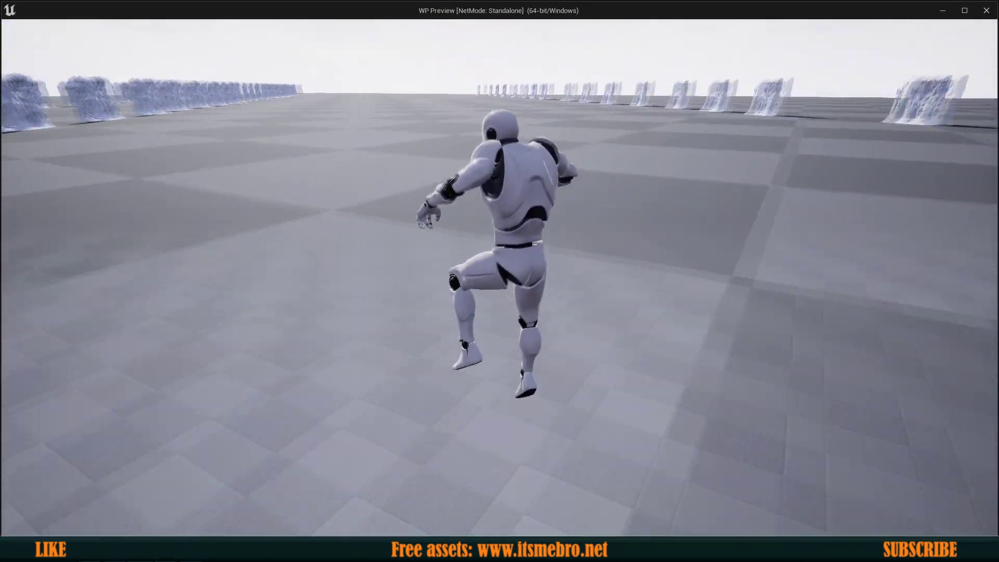
pyautogui.press('space')
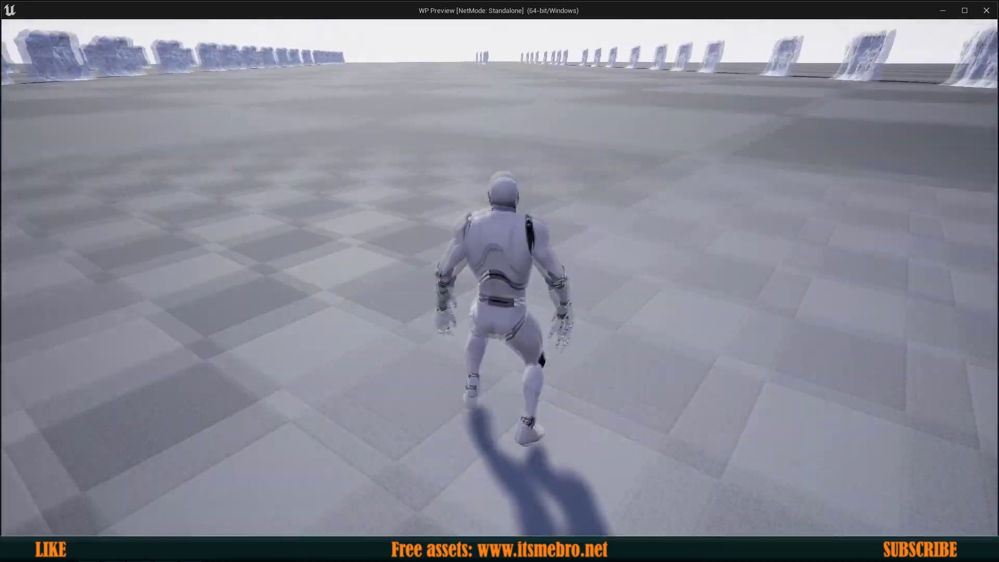
pyautogui.press('space')
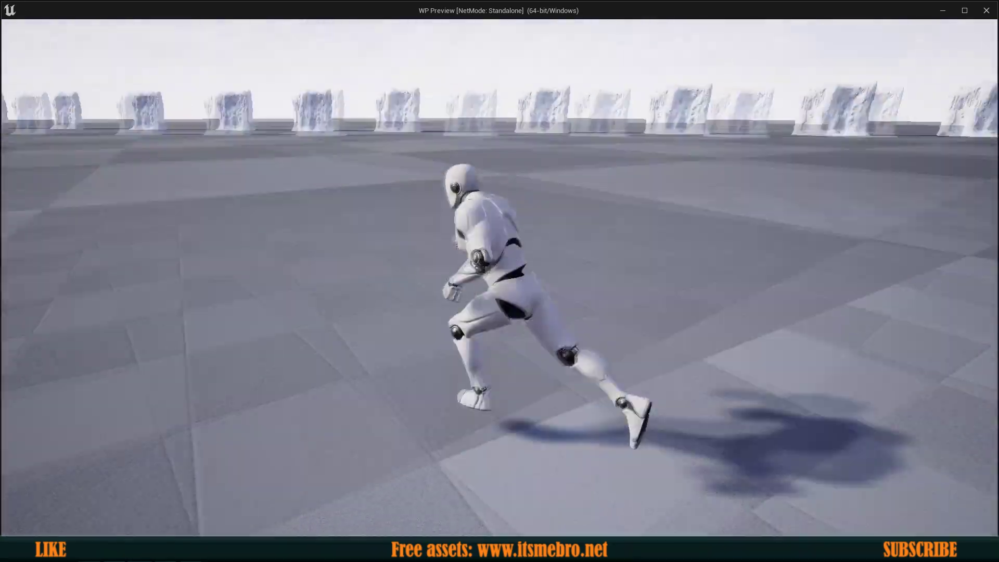
pyautogui.press('space')
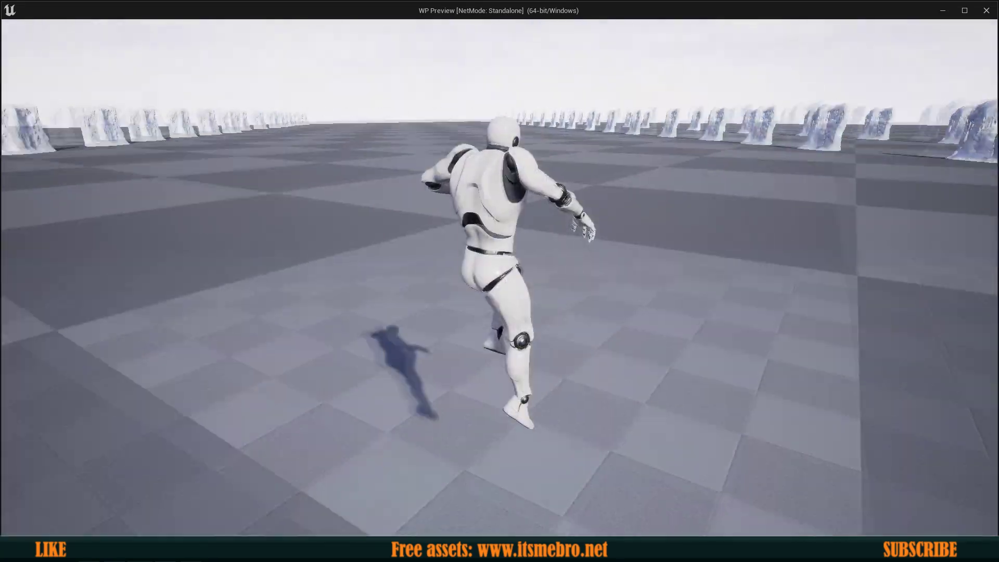
# Move and jump the character in different directions on the floor and bring it to a stop between the cliff rows.
pyautogui.press('s')
pyautogui.press('space')
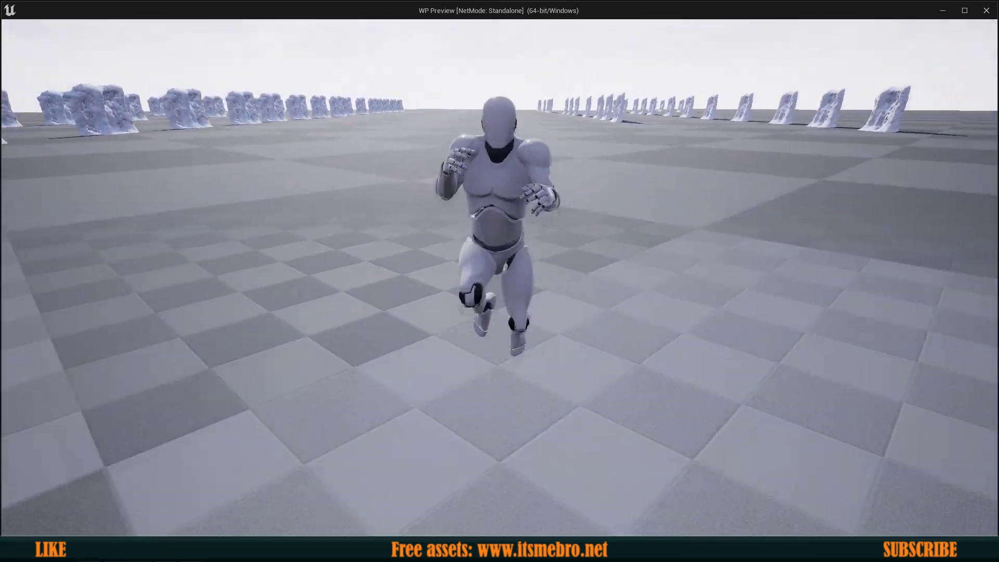
pyautogui.press('a')
pyautogui.press('w')
pyautogui.press('space')
pyautogui.press('s')
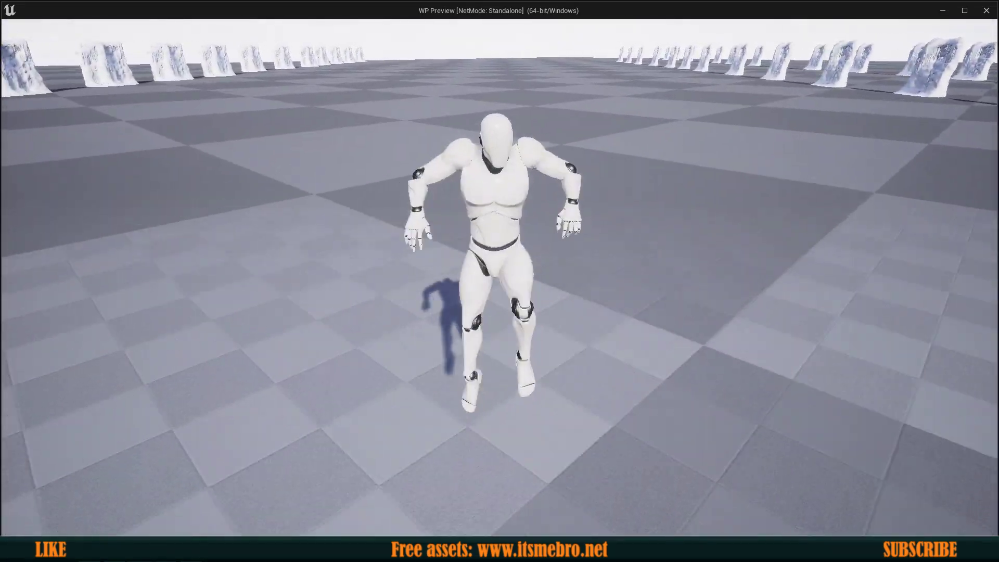
pyautogui.press('w')
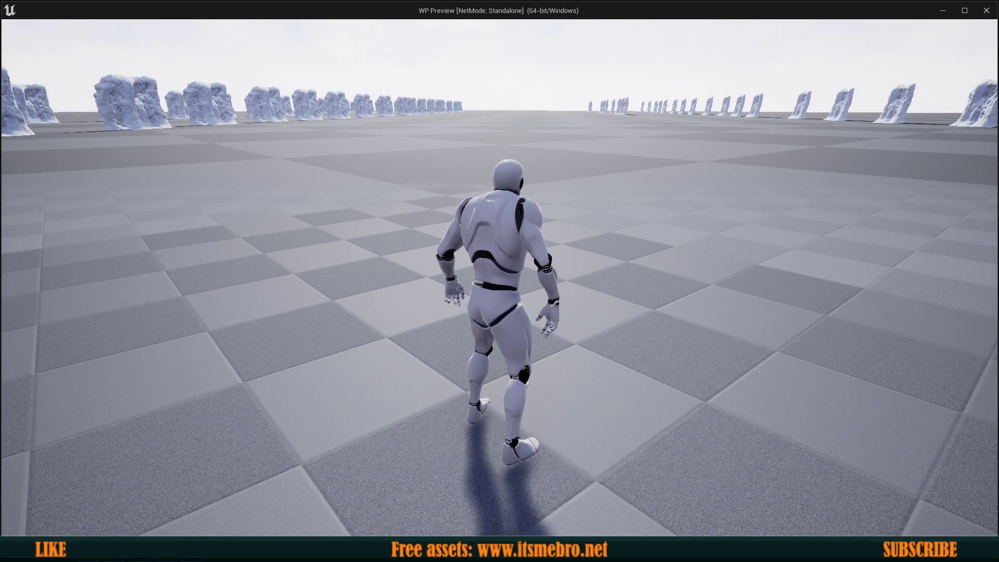
# Run the console command wp.Runtime.ToggleDrawRuntimeHash2D to display the 2D World Partition runtime hash.
pyautogui.press('`')
pyautogui.write('w')
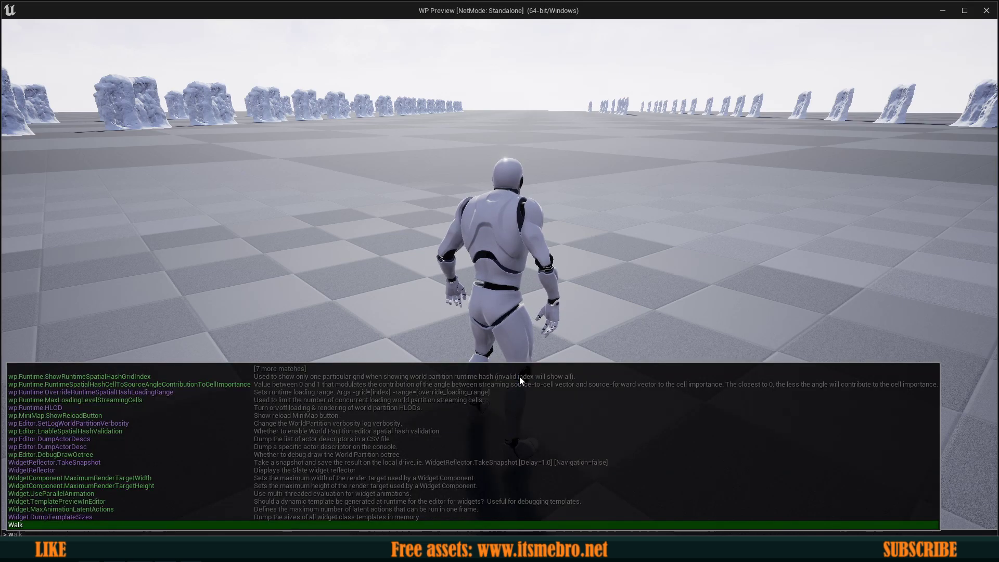
pyautogui.write('p.runtiem')
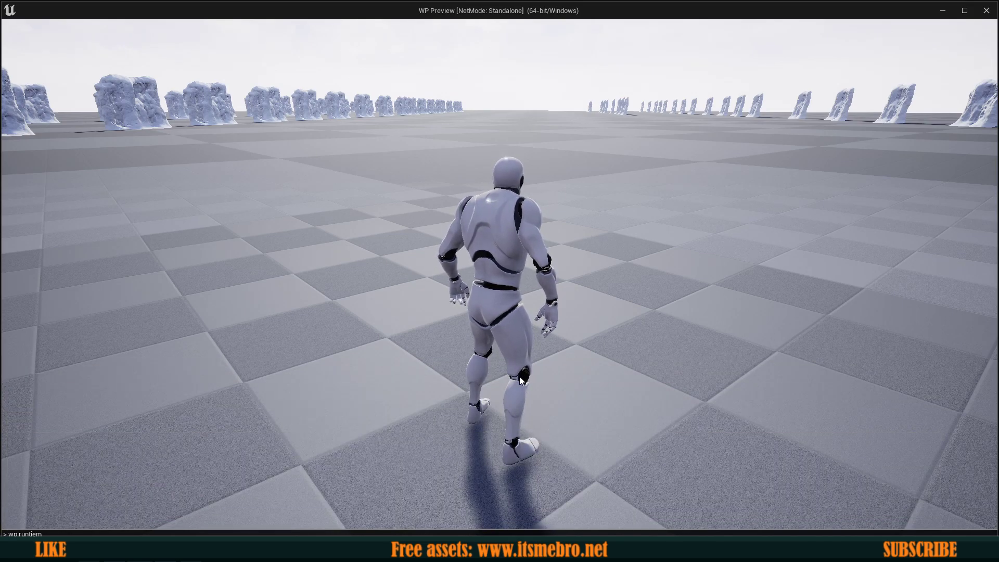
pyautogui.press('BackSpace')
pyautogui.write('me.toggle')
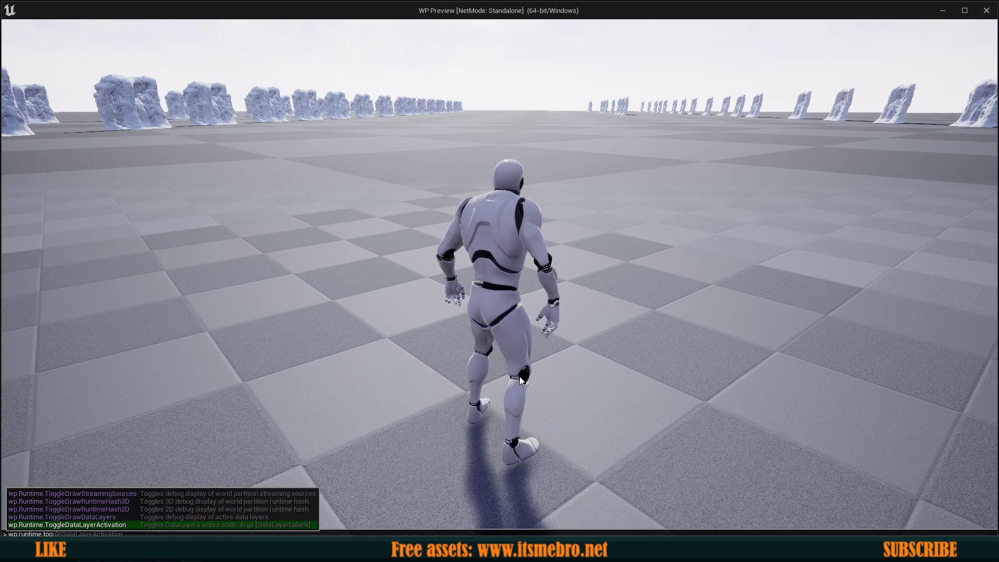
pyautogui.press('Up')
pyautogui.press('Up')
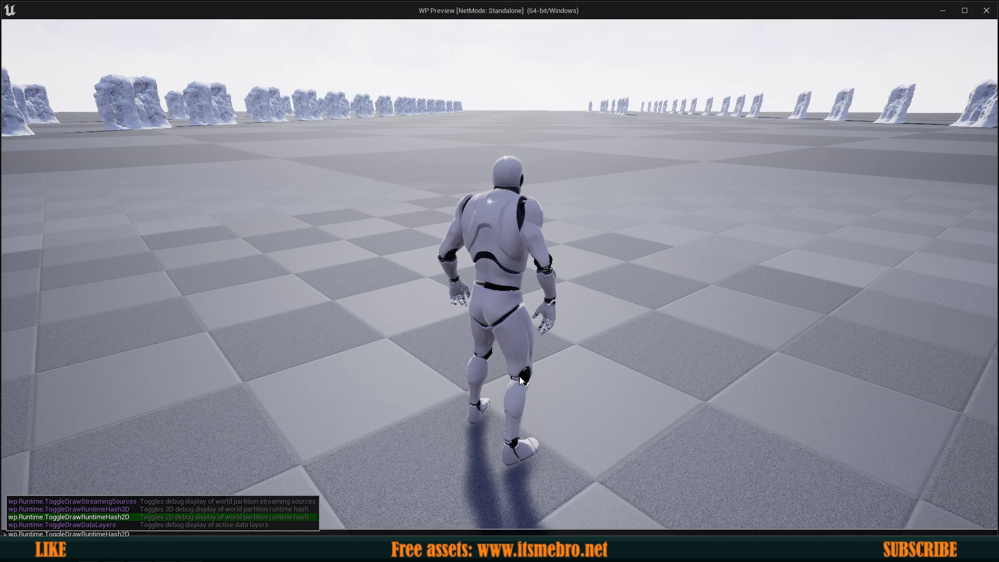
pyautogui.press('Return')
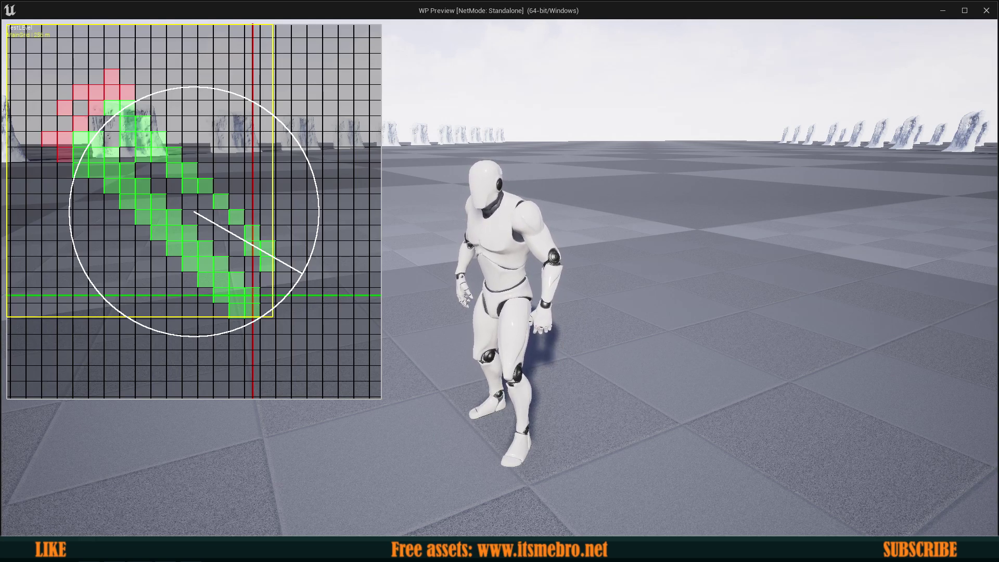
# Run the character through the level toward the grid's edge and watch cells load and unload in the 2D debug grid.
pyautogui.press('w')
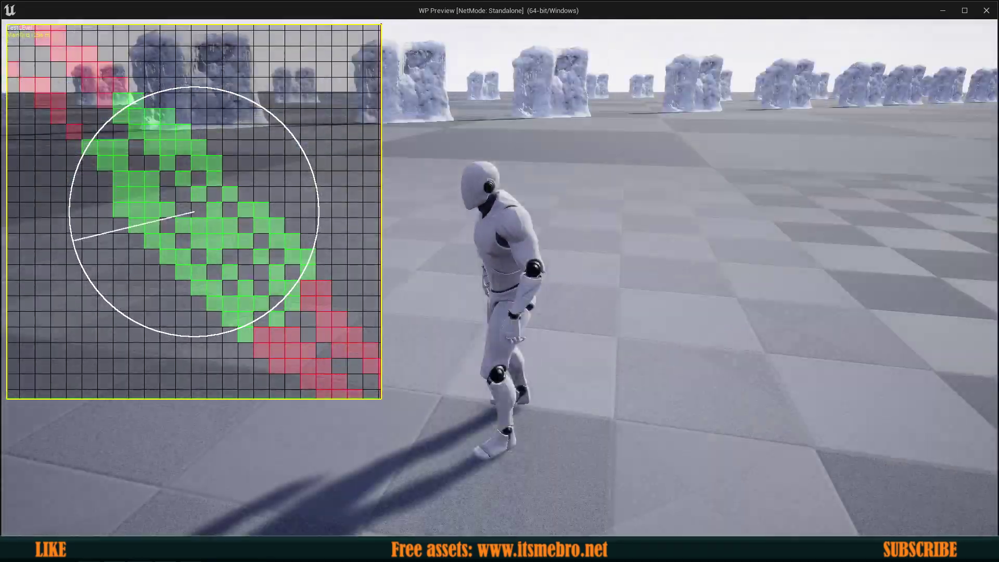
pyautogui.press('w')
pyautogui.press('space')
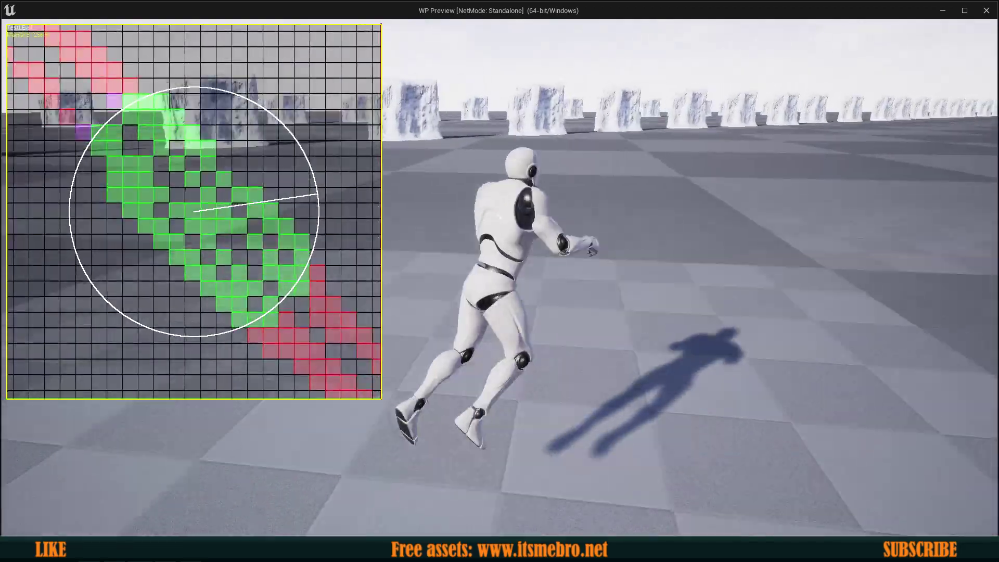
pyautogui.press('space')
pyautogui.press('space')
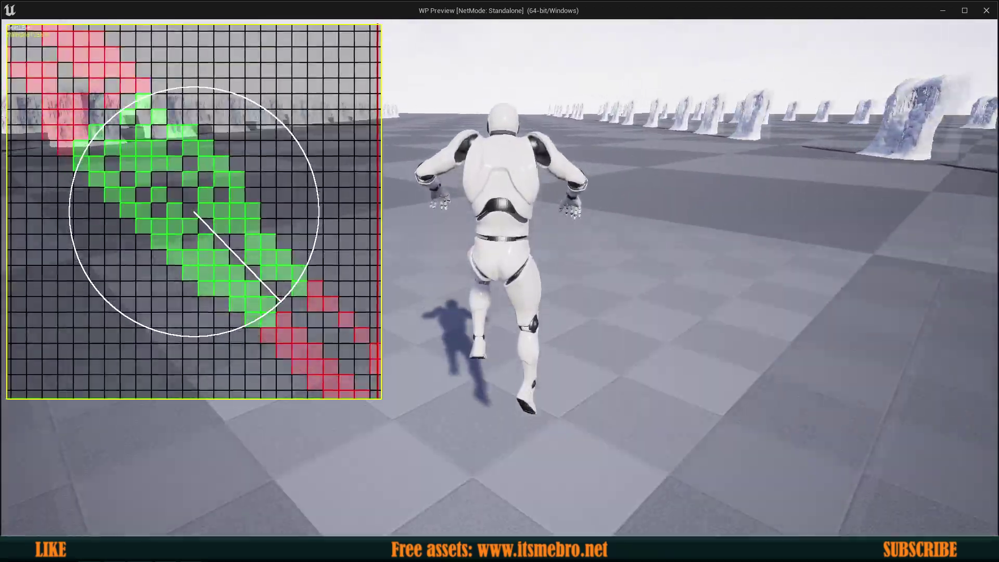
pyautogui.press('space')
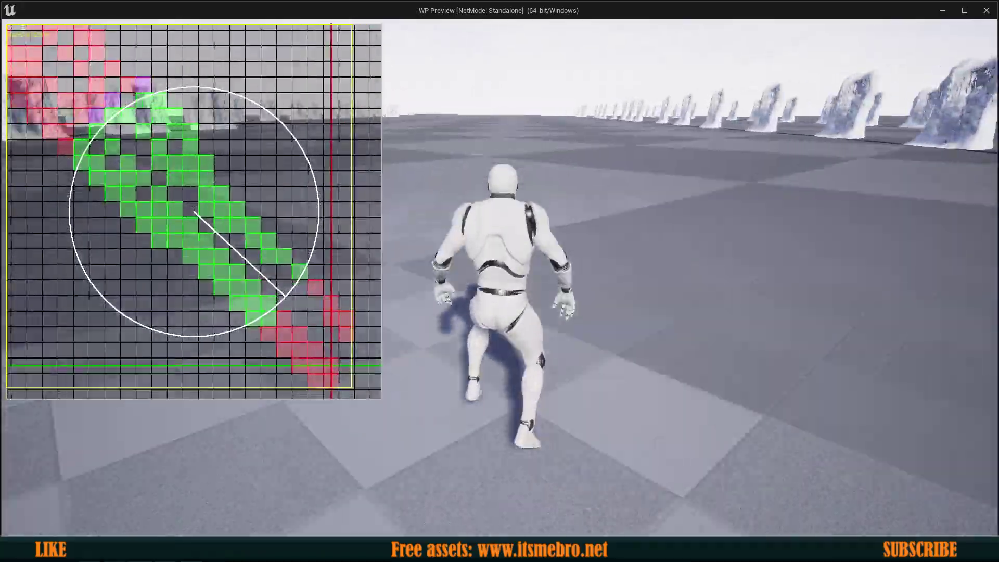
pyautogui.press('space')
pyautogui.press('space')
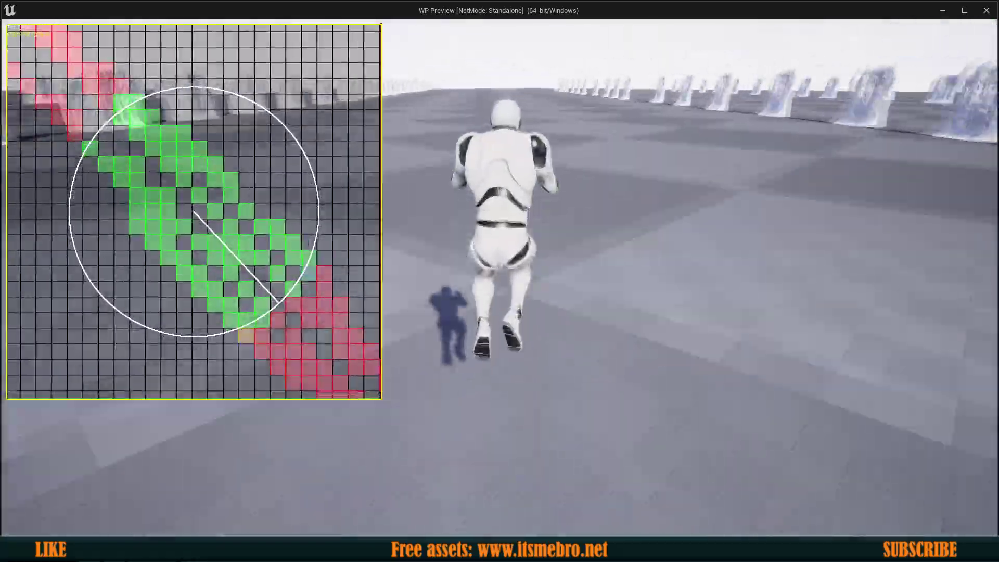
pyautogui.press('space')
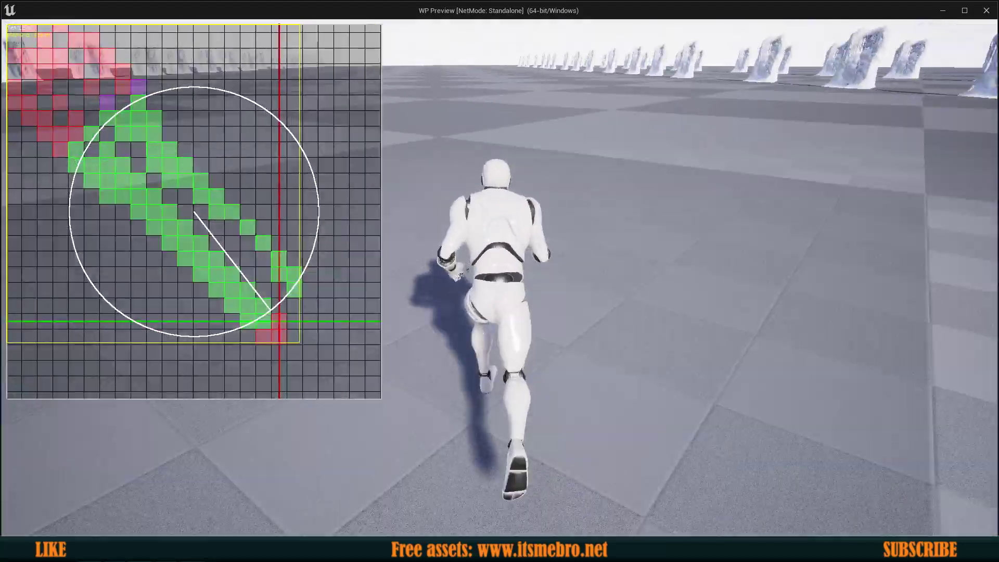
# Run back into the grid and return toward its edge, checking how cell streaming follows the character's loading range.
pyautogui.press('space')
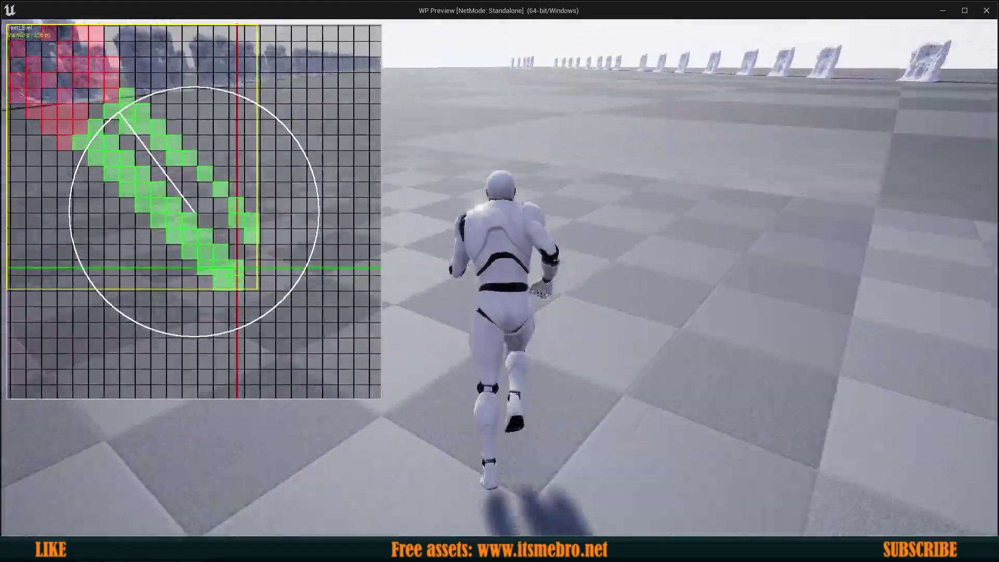
pyautogui.press('space')
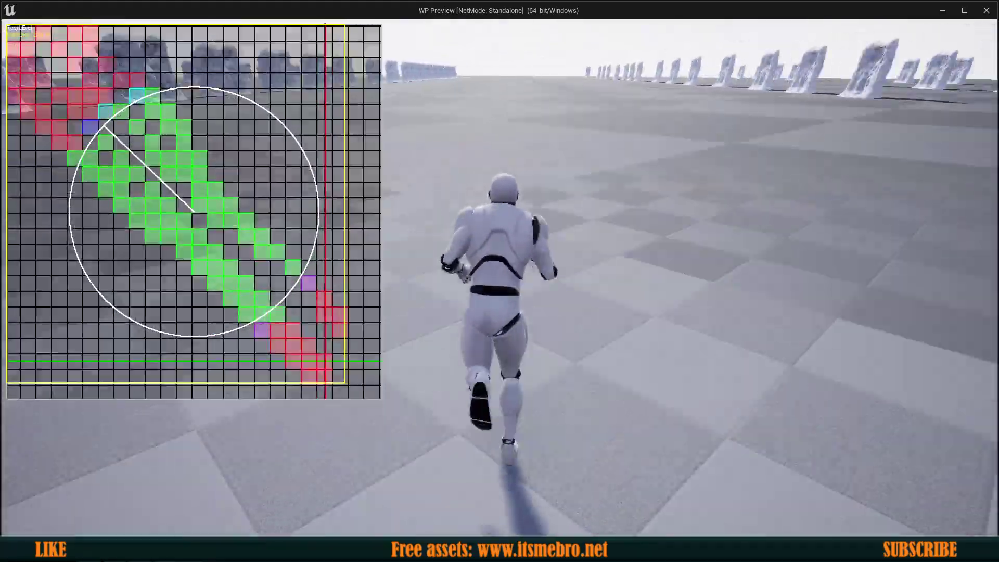
pyautogui.press('d')
pyautogui.press('a')
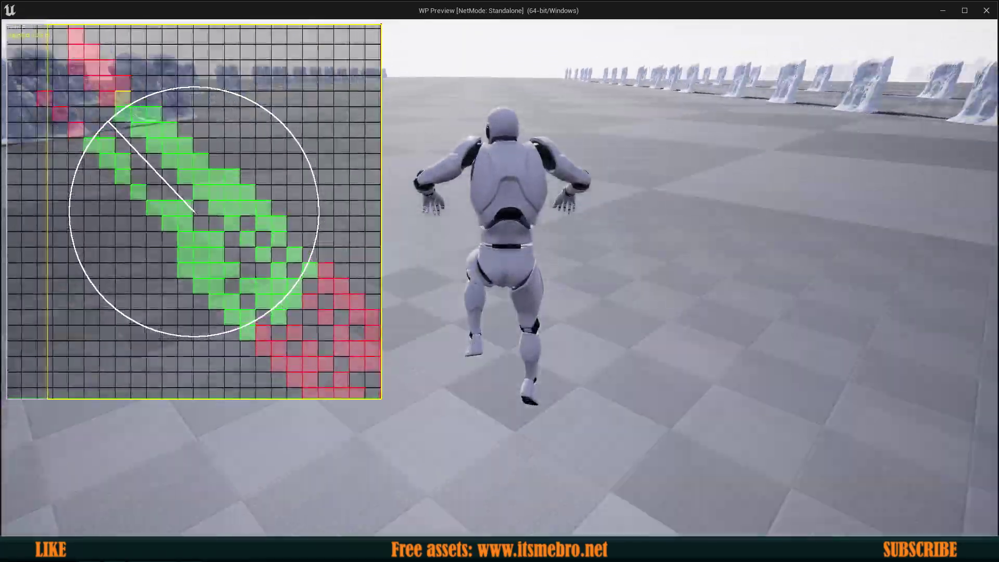
pyautogui.press('d')
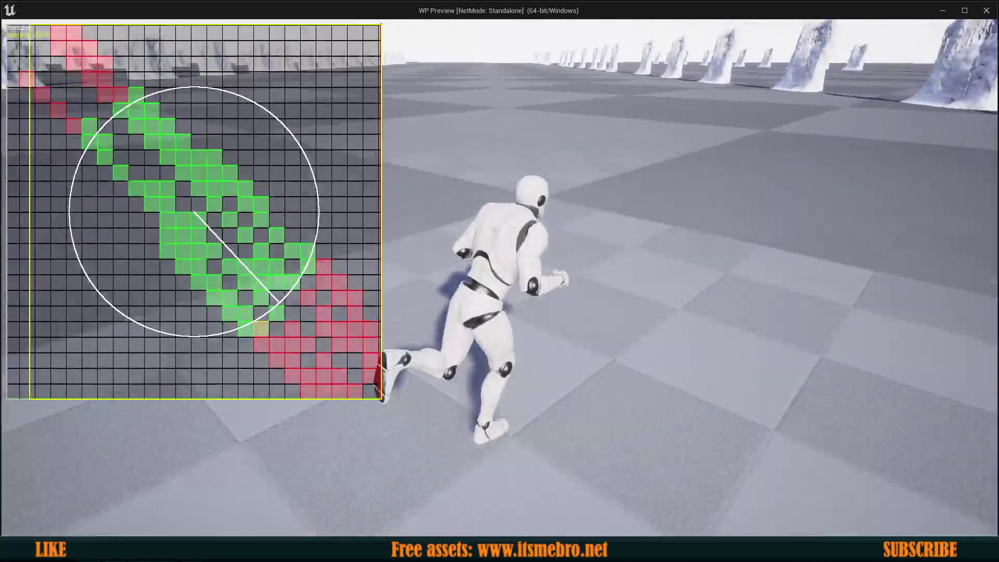
pyautogui.press('space')
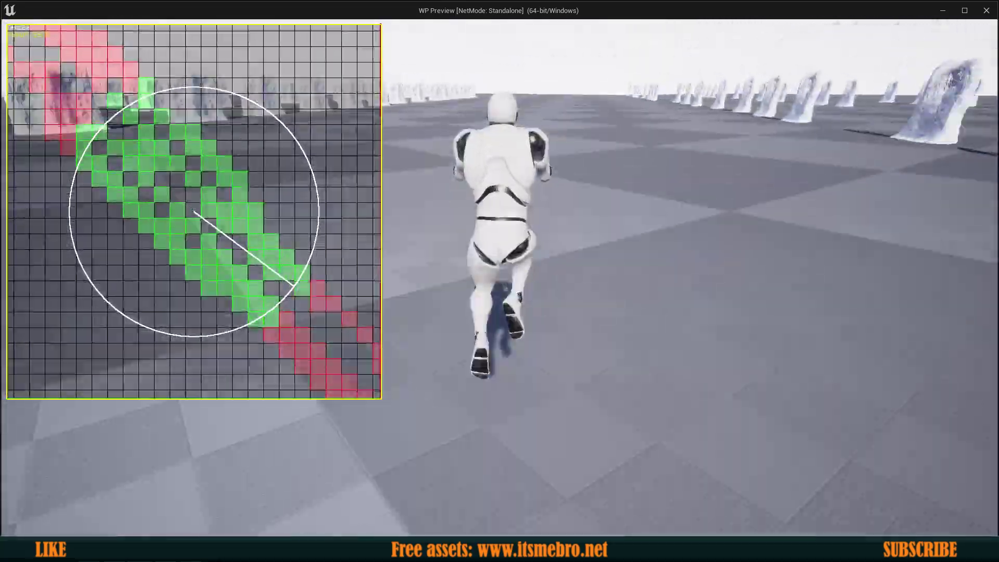
pyautogui.press('space')
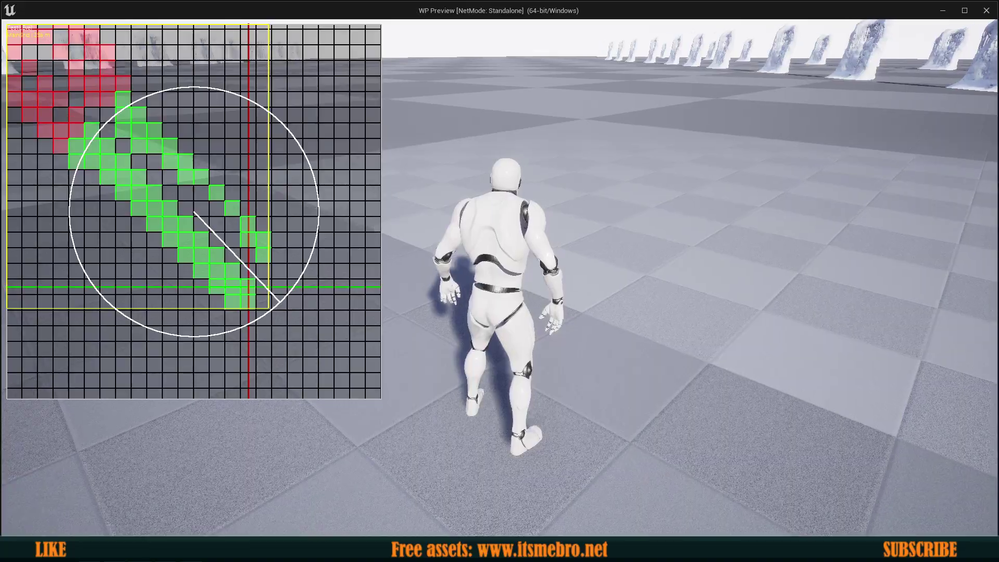
# Run and jump the character away from the edge, deeper into the grid, and watch cells load ahead and unload behind in the 2D debug display.
pyautogui.press('w')
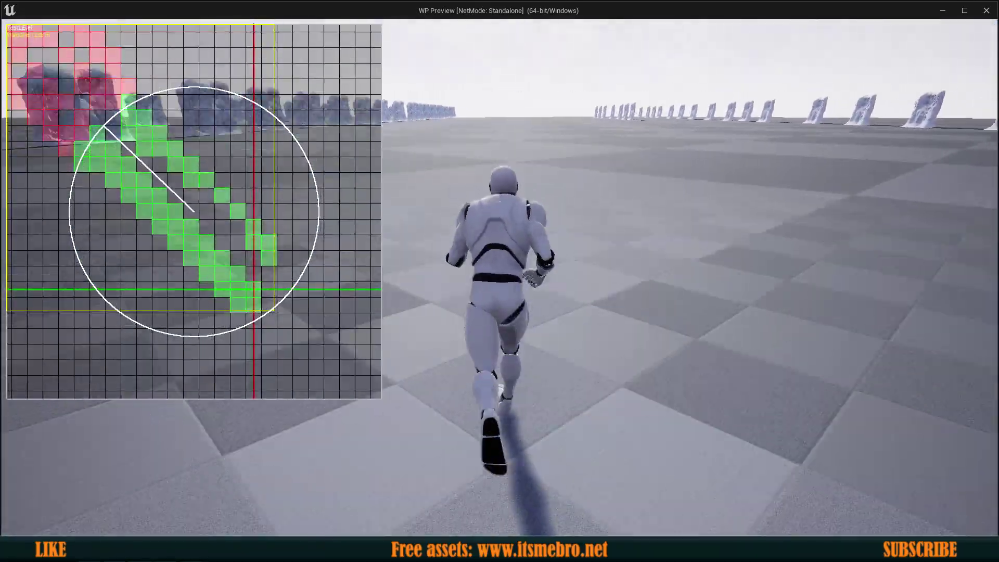
pyautogui.press('space')
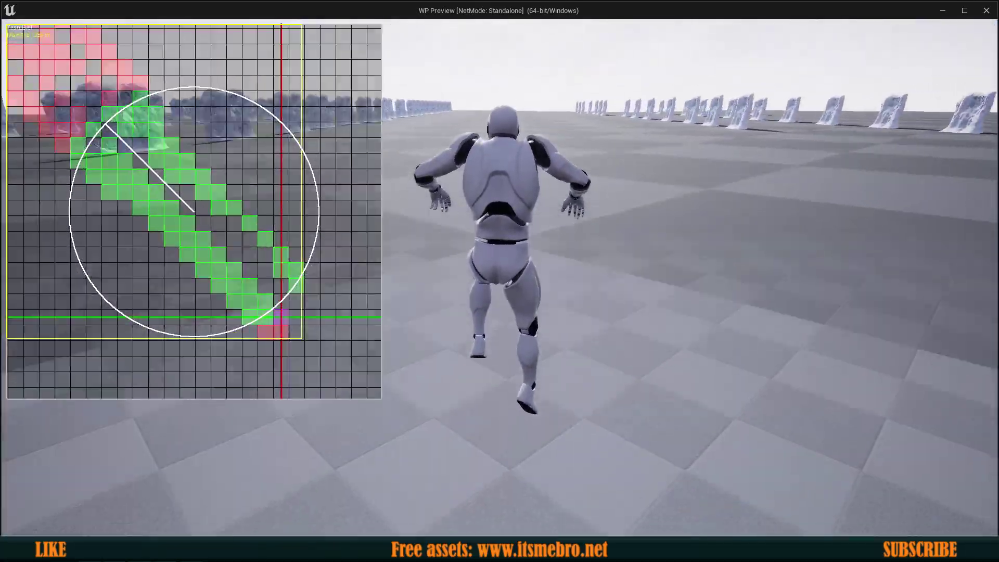
pyautogui.press('space')
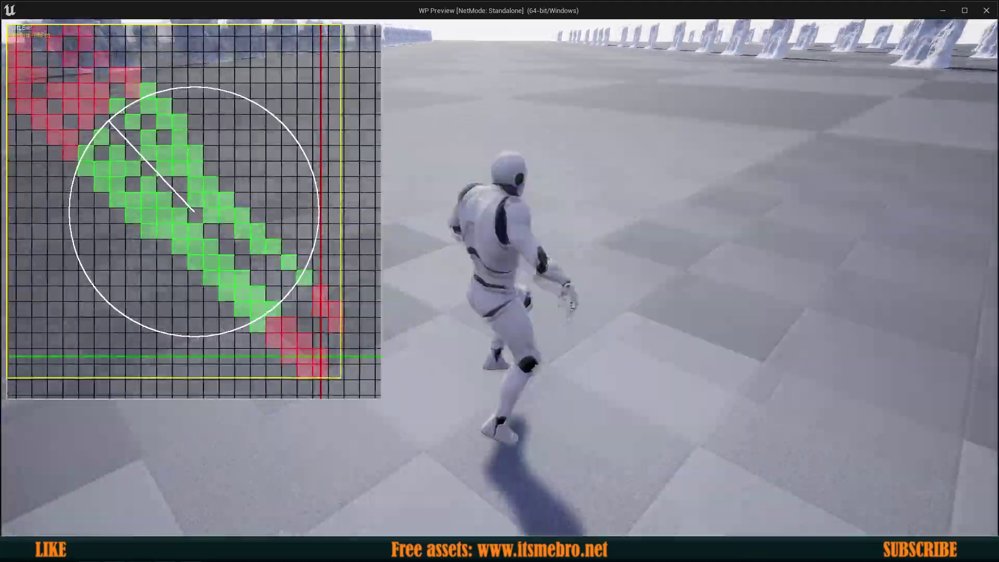
pyautogui.press('space')
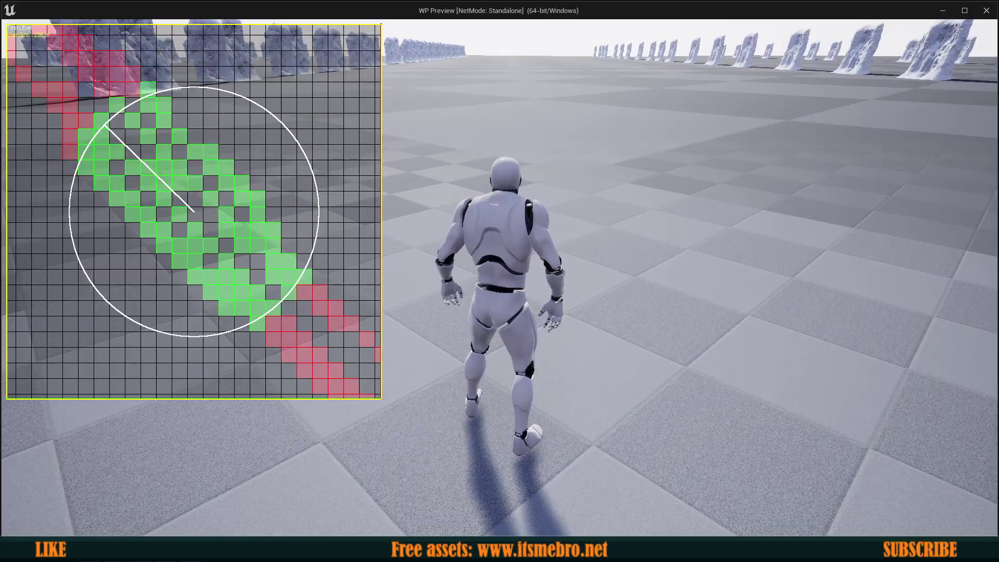
# Run and jump the character back toward the grid's edge, return into its interior and turn around, comparing the loaded cells with the streaming circle.
pyautogui.press('w')
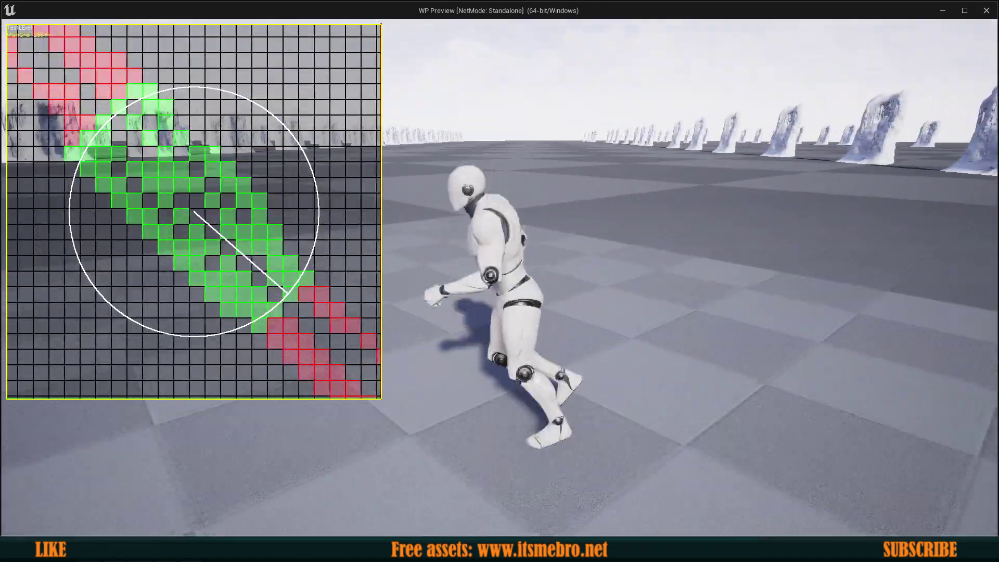
pyautogui.press('space')
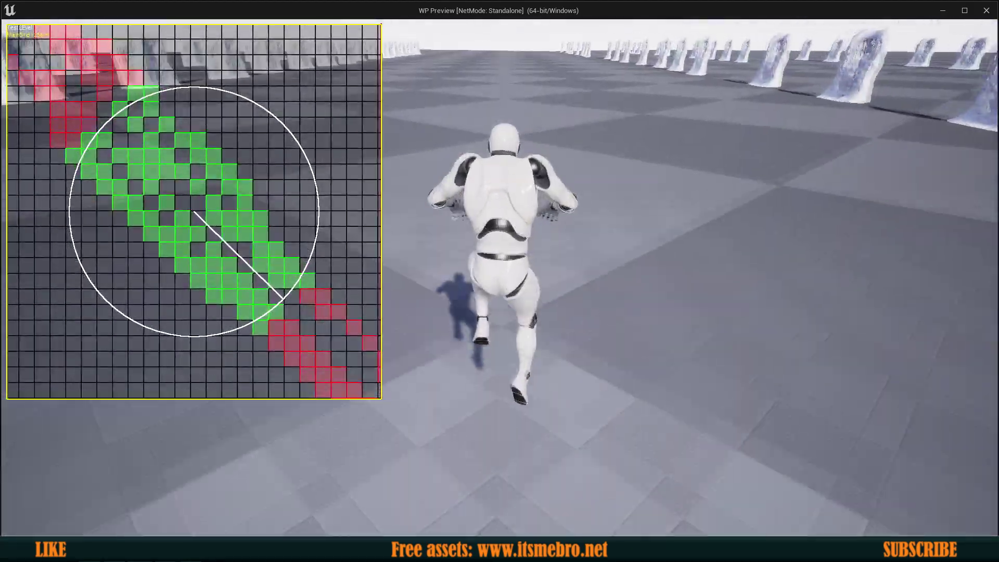
pyautogui.press('space')
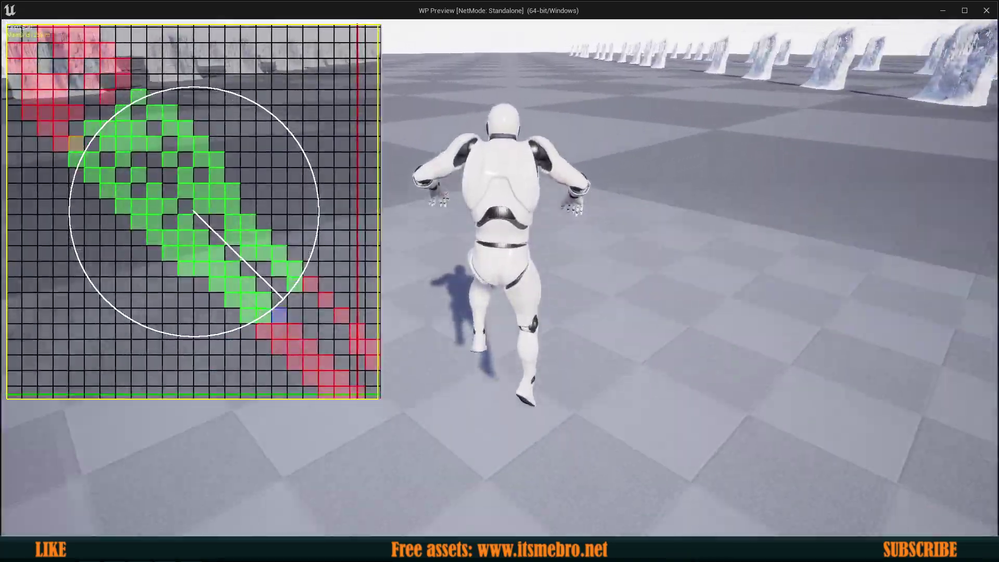
pyautogui.press('space')
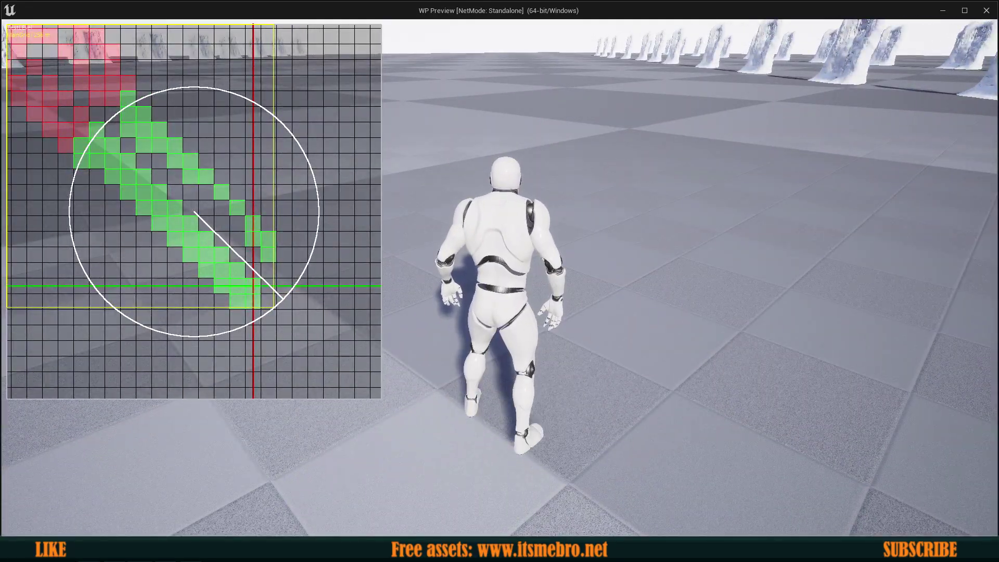
pyautogui.press('w')
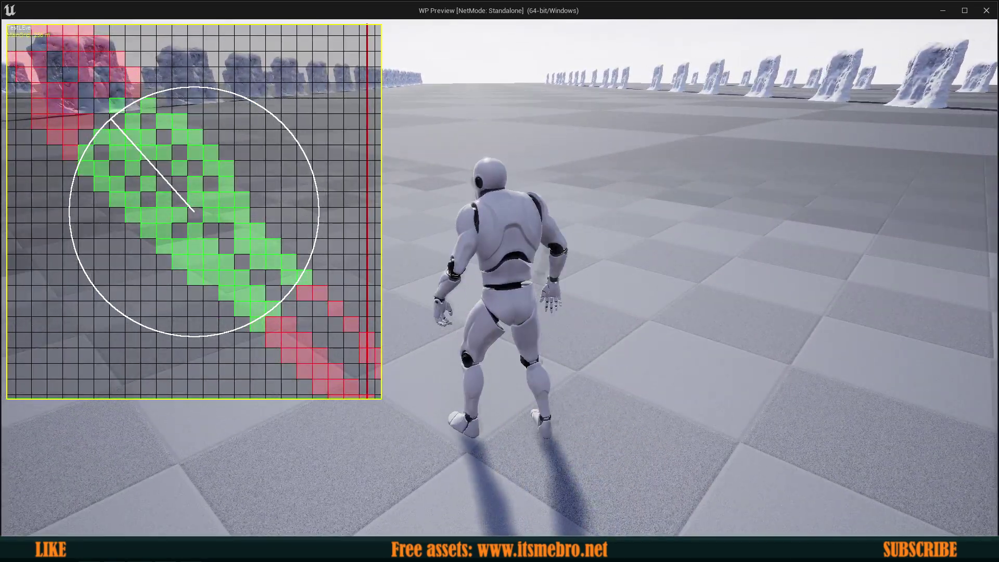
pyautogui.press('s')
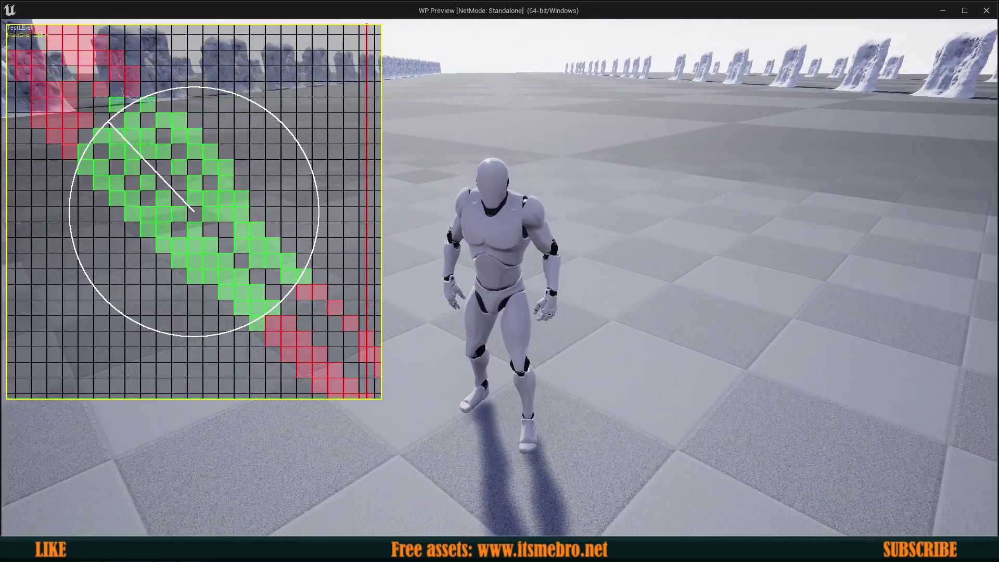